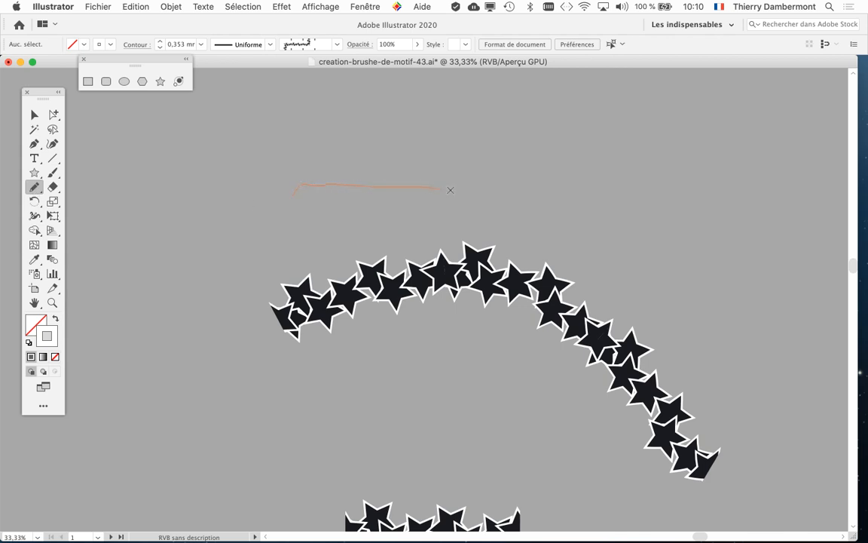
Draw a nearly straight freehand path above the star arc and apply the last star pattern brush to it.
{"action": "left_click_drag", "start_coordinate": [613, 181], "coordinate": [614, 181]}
{"action": "left_click", "coordinate": [364, 6]}
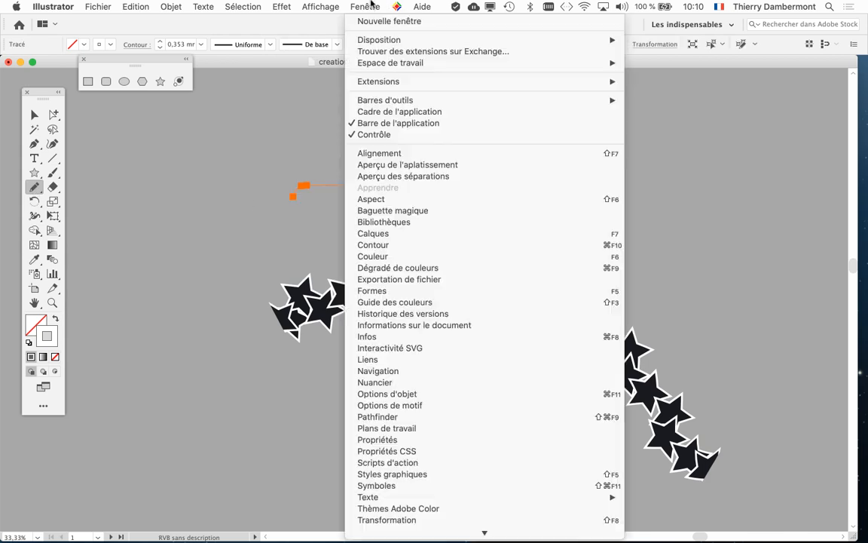
{"action": "left_click", "coordinate": [419, 293]}
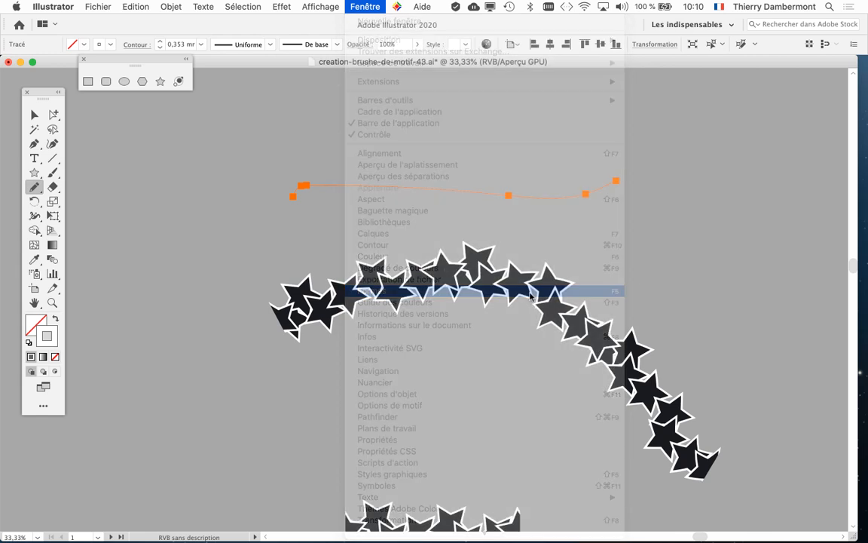
{"action": "left_click", "coordinate": [580, 309]}
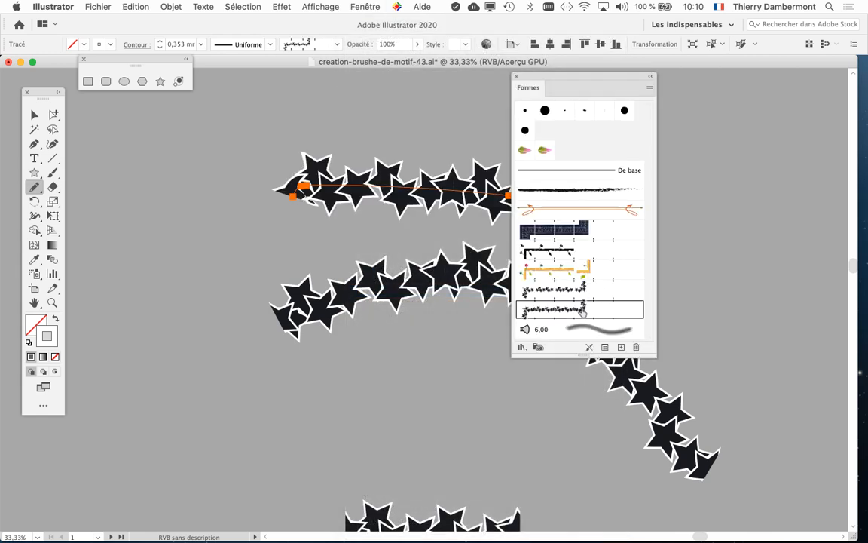
{"action": "left_click_drag", "start_coordinate": [549, 78], "coordinate": [713, 87]}
Reposition the anchor points at the upper star path's left end with the Direct Selection tool.
{"action": "scroll", "coordinate": [294, 194], "scroll_direction": "up", "scroll_amount": 3}
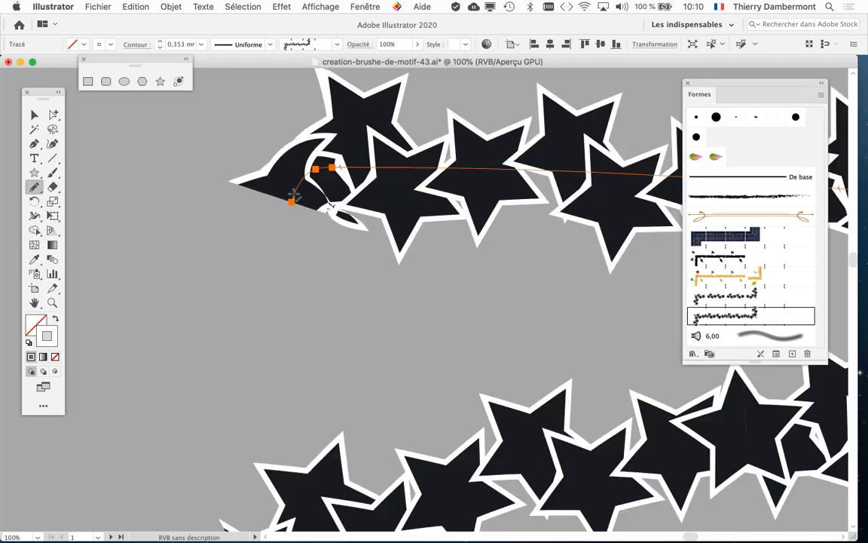
{"action": "left_click", "coordinate": [53, 114]}
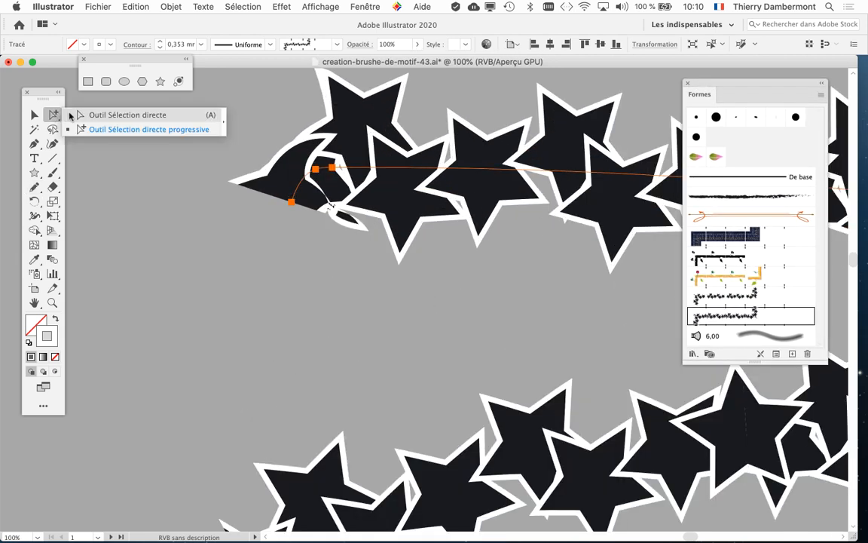
{"action": "left_click", "coordinate": [69, 113]}
{"action": "left_click", "coordinate": [291, 202]}
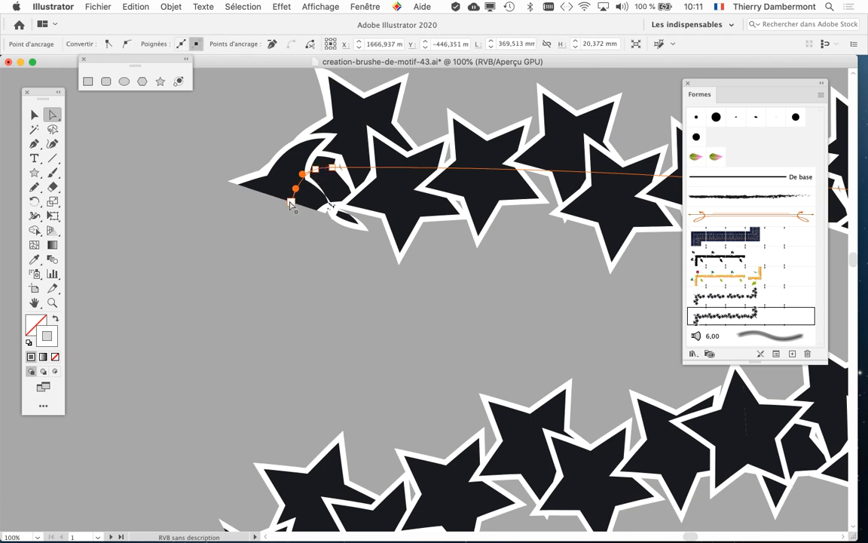
{"action": "mouse_move", "coordinate": [293, 202]}
{"action": "left_mouse_down"}
{"action": "mouse_move", "coordinate": [314, 204]}
{"action": "mouse_move", "coordinate": [311, 181]}
{"action": "left_mouse_up"}
{"action": "left_click", "coordinate": [315, 171]}
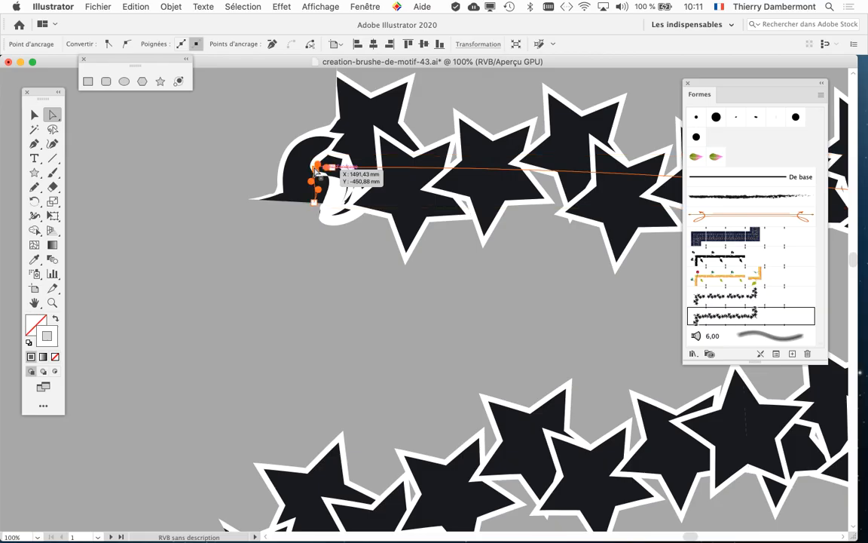
{"action": "mouse_move", "coordinate": [318, 170]}
{"action": "left_mouse_down"}
{"action": "mouse_move", "coordinate": [344, 179]}
{"action": "mouse_move", "coordinate": [355, 170]}
{"action": "mouse_move", "coordinate": [334, 169]}
{"action": "mouse_move", "coordinate": [344, 168]}
{"action": "mouse_move", "coordinate": [332, 189]}
{"action": "left_mouse_up"}
{"action": "left_click", "coordinate": [342, 256]}
Check the bare paths of the two upper star strokes in outline view and return to the artwork preview.
{"action": "scroll", "coordinate": [393, 281], "scroll_direction": "down", "scroll_amount": 2}
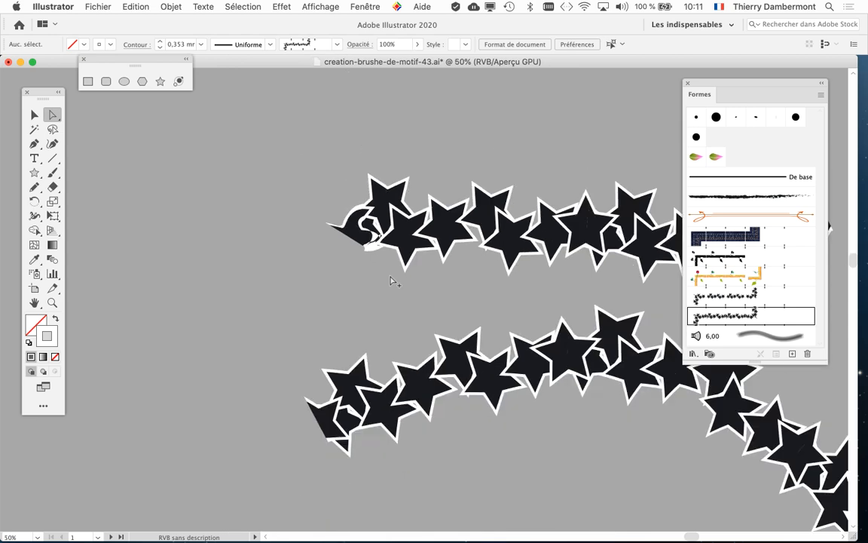
{"action": "left_click_drag", "start_coordinate": [416, 315], "coordinate": [265, 276]}
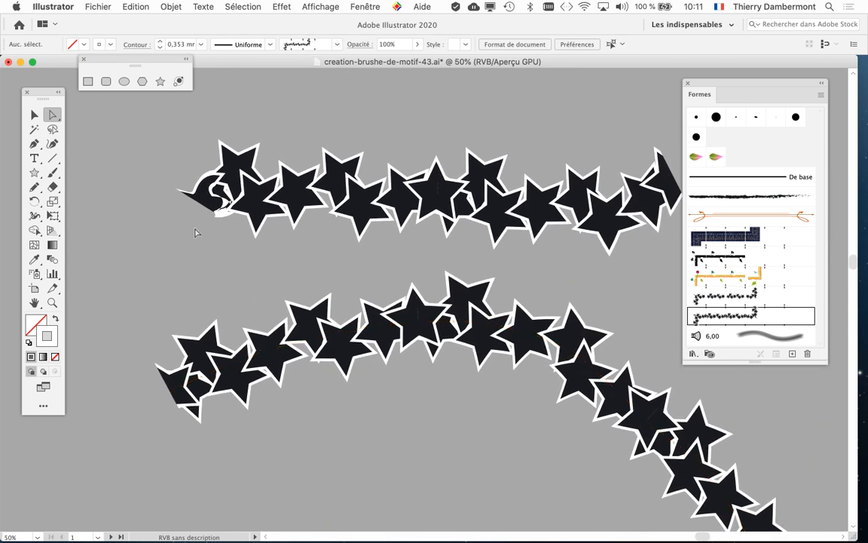
{"action": "key", "text": "super+y"}
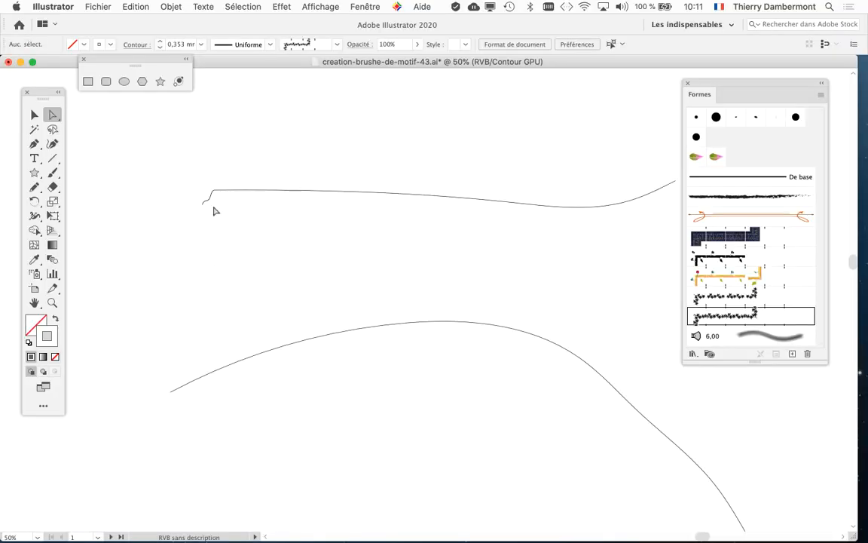
{"action": "left_click", "coordinate": [210, 208]}
{"action": "key", "text": "super+y"}
Try to remove the anchor point near the upper star path's left end, and undo the stray pen point.
{"action": "scroll", "coordinate": [210, 203], "scroll_direction": "up", "scroll_amount": 2}
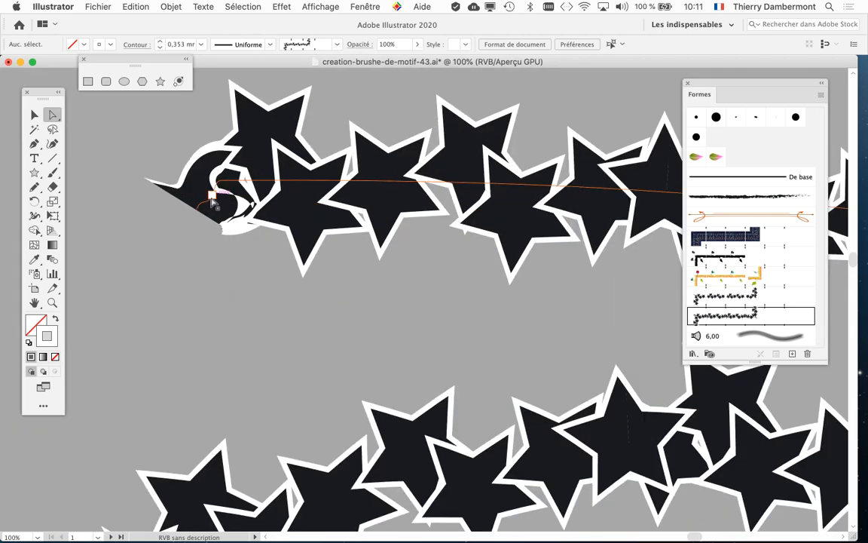
{"action": "left_click", "coordinate": [34, 143]}
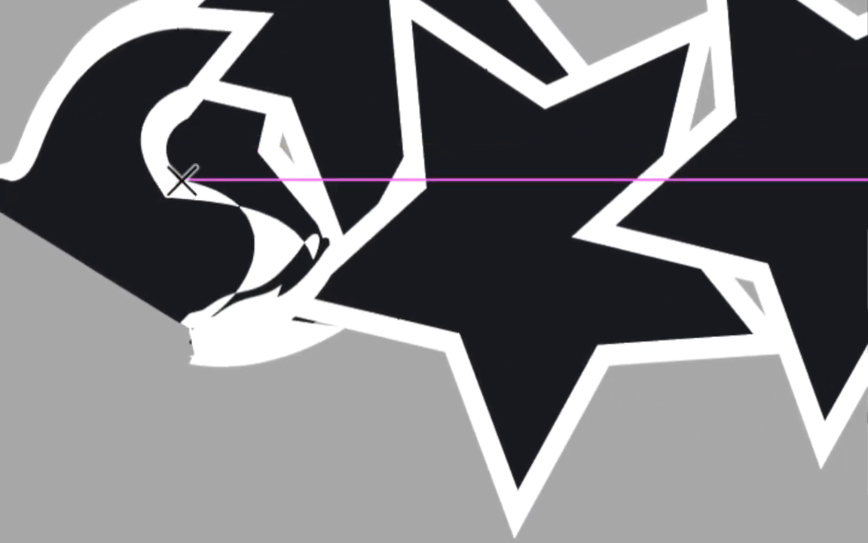
{"action": "left_click_drag", "start_coordinate": [177, 183], "coordinate": [34, 165]}
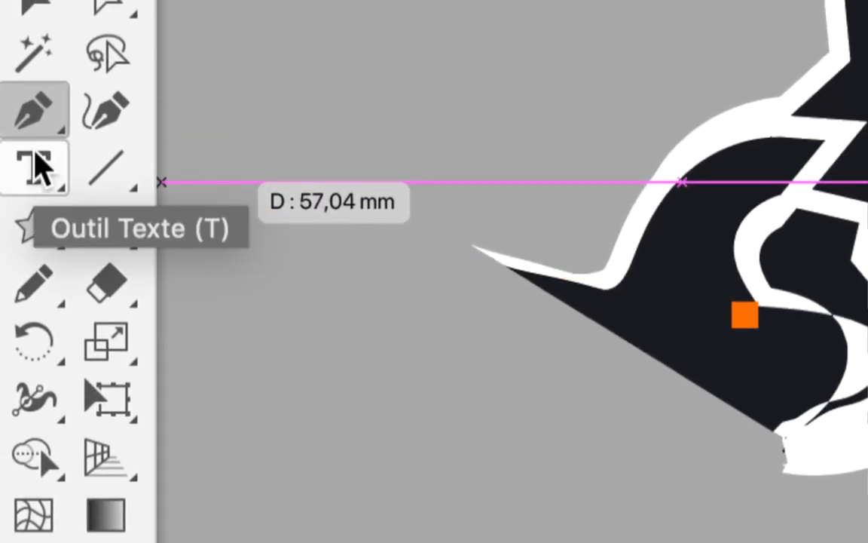
{"action": "left_click", "coordinate": [42, 115]}
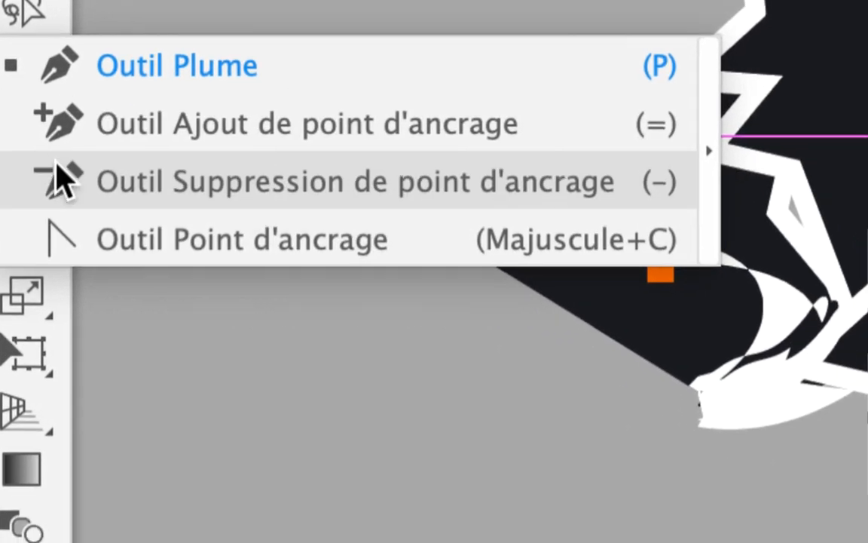
{"action": "left_click", "coordinate": [60, 199]}
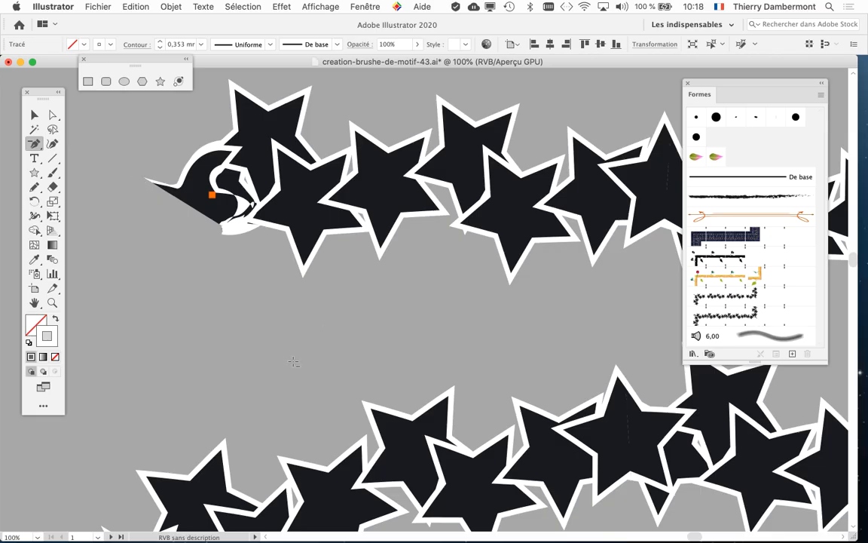
{"action": "scroll", "coordinate": [295, 283], "scroll_direction": "down", "scroll_amount": 3}
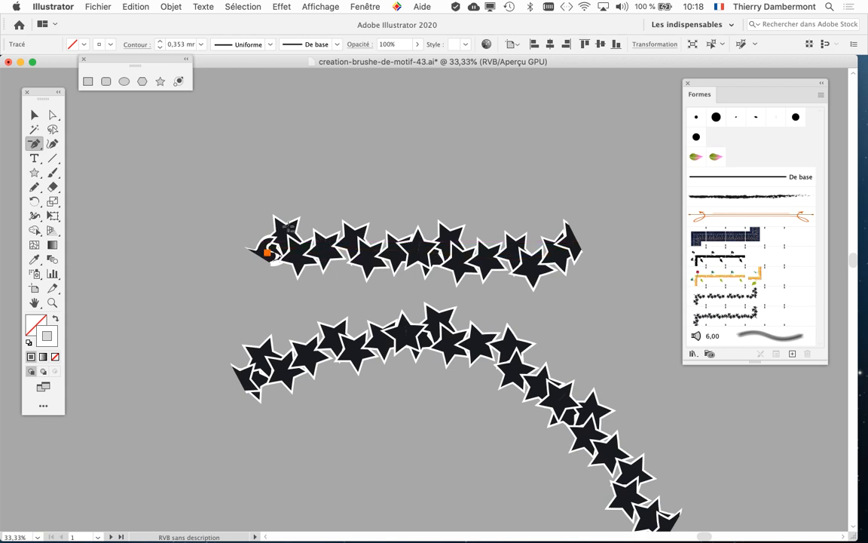
{"action": "key", "text": "super+z"}
Delete the upper star stroke above the arc.
{"action": "left_click", "coordinate": [53, 114]}
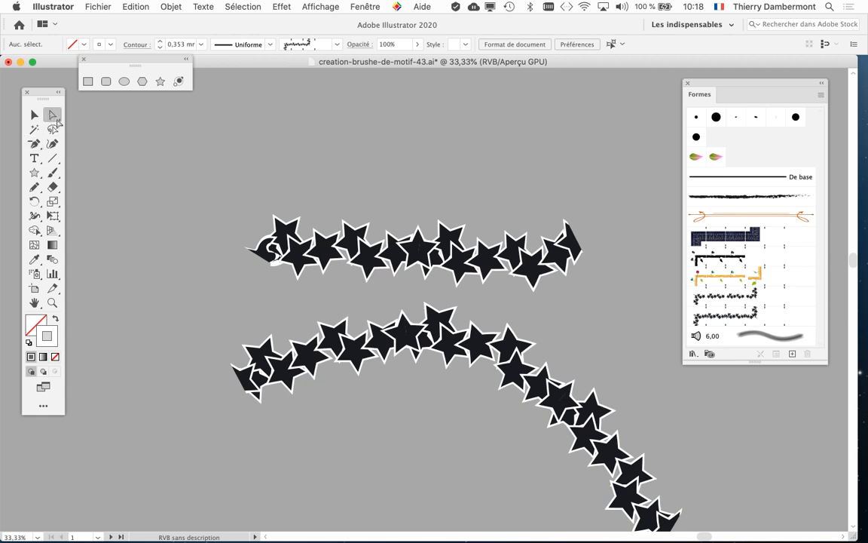
{"action": "left_click", "coordinate": [32, 114]}
{"action": "left_click", "coordinate": [371, 225]}
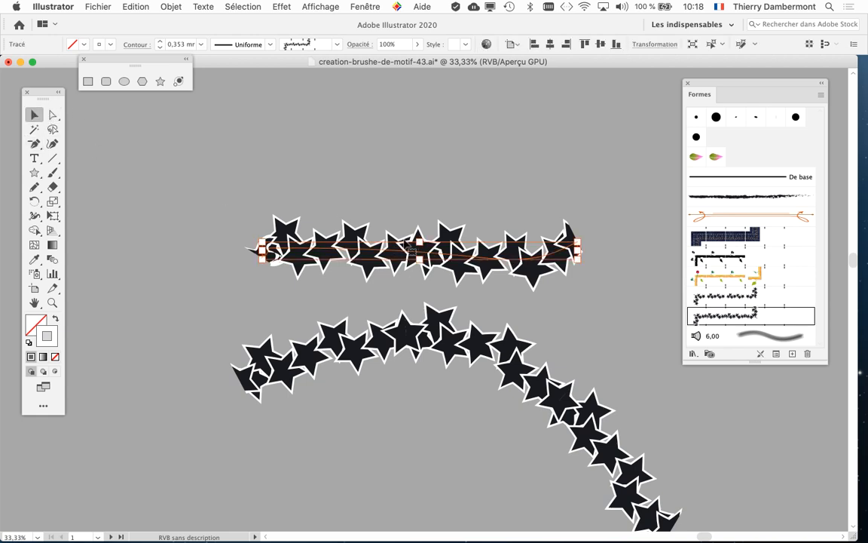
{"action": "key", "text": "Delete"}
Try the last star pattern brush on a long descending freehand curve above the arc and delete the curve.
{"action": "scroll", "coordinate": [275, 272], "scroll_direction": "down", "scroll_amount": 1}
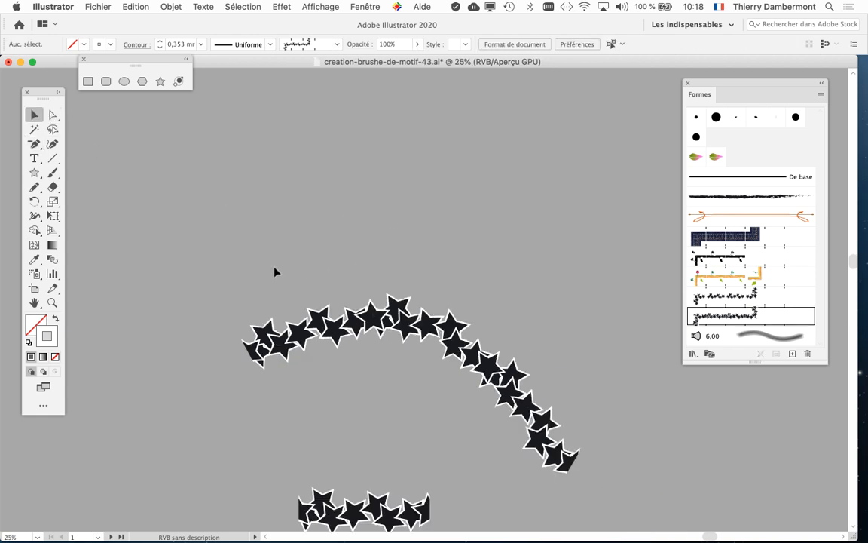
{"action": "left_click", "coordinate": [34, 187]}
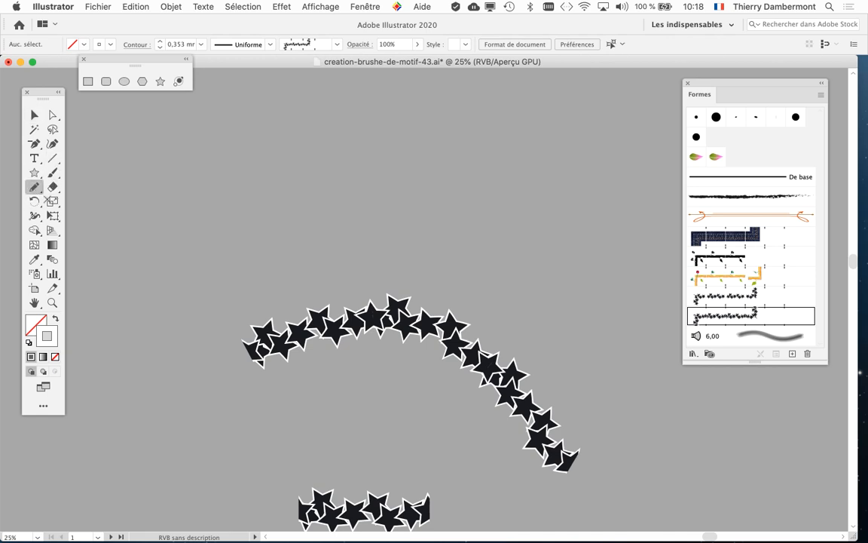
{"action": "left_click_drag", "start_coordinate": [733, 412], "coordinate": [734, 411]}
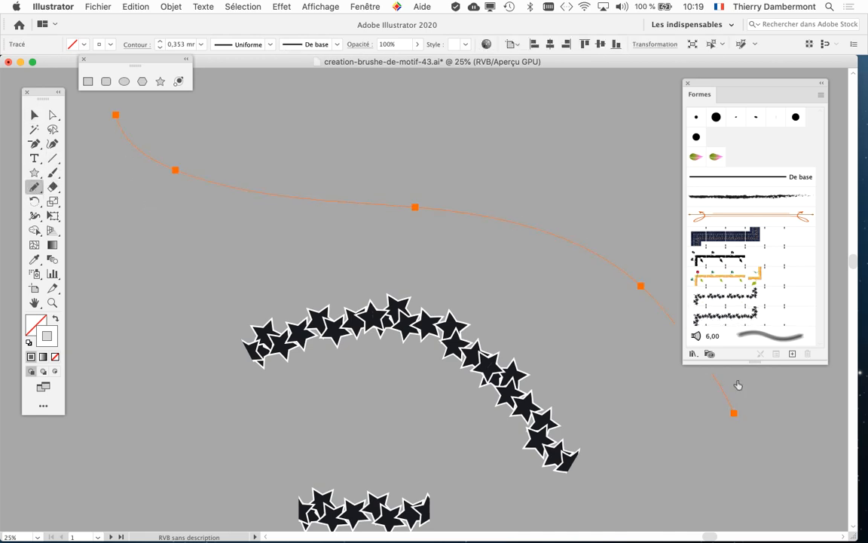
{"action": "left_click", "coordinate": [746, 318]}
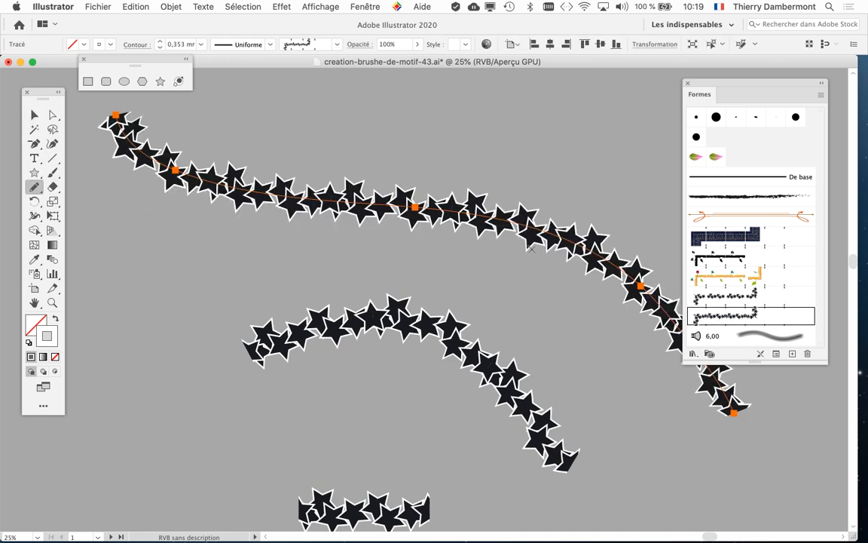
{"action": "key", "text": "Delete"}
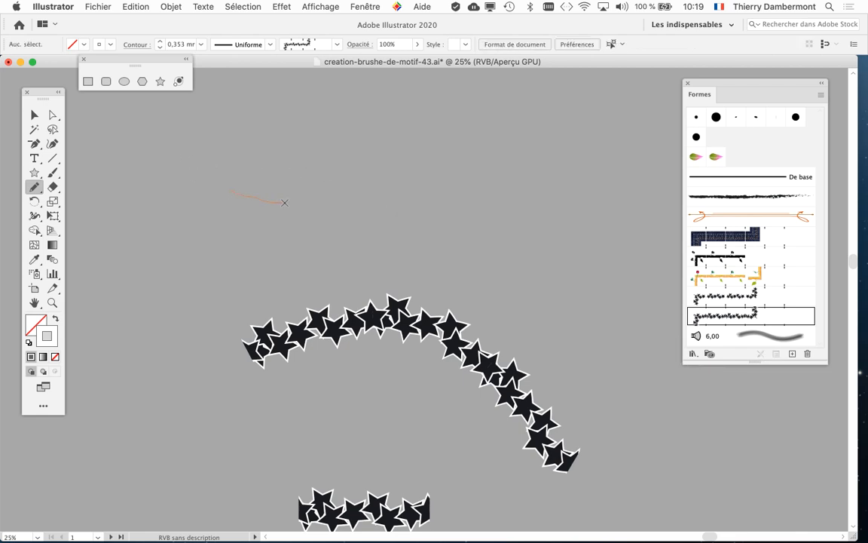
Try the last star pattern brush on a short freehand path above the arc, inspect it up close, and undo it.
{"action": "left_click_drag", "start_coordinate": [284, 202], "coordinate": [310, 205]}
{"action": "left_click", "coordinate": [742, 318]}
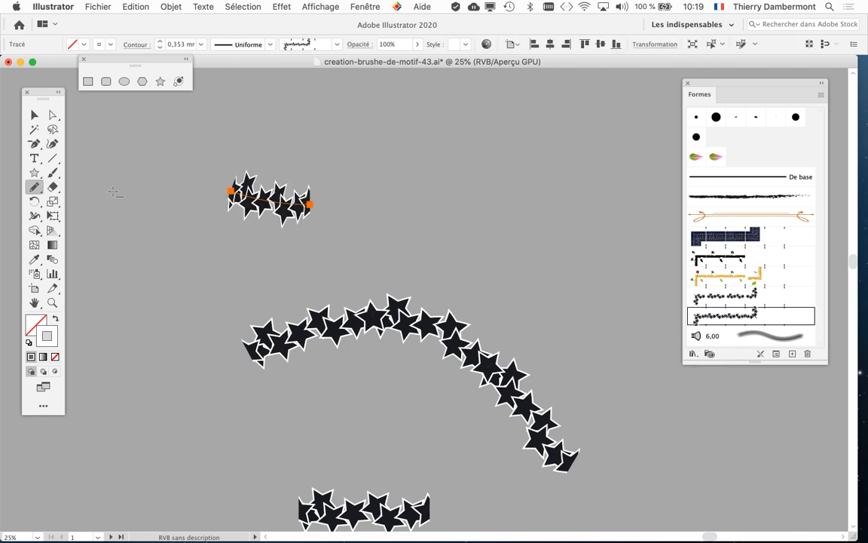
{"action": "left_click", "coordinate": [238, 199], "text": "super"}
{"action": "left_click", "coordinate": [239, 199], "text": "super"}
{"action": "left_click", "coordinate": [238, 199], "text": "super"}
{"action": "left_click", "coordinate": [238, 199], "text": "super"}
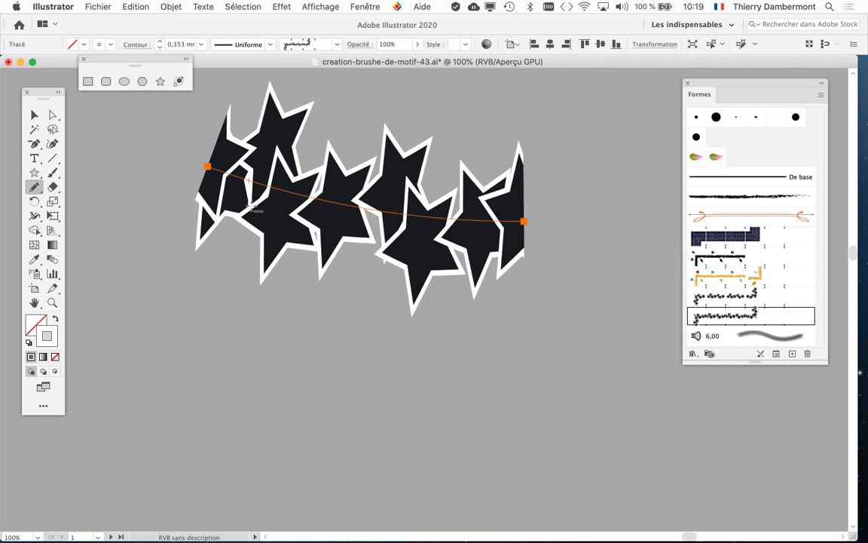
{"action": "left_click_drag", "start_coordinate": [326, 264], "coordinate": [401, 363]}
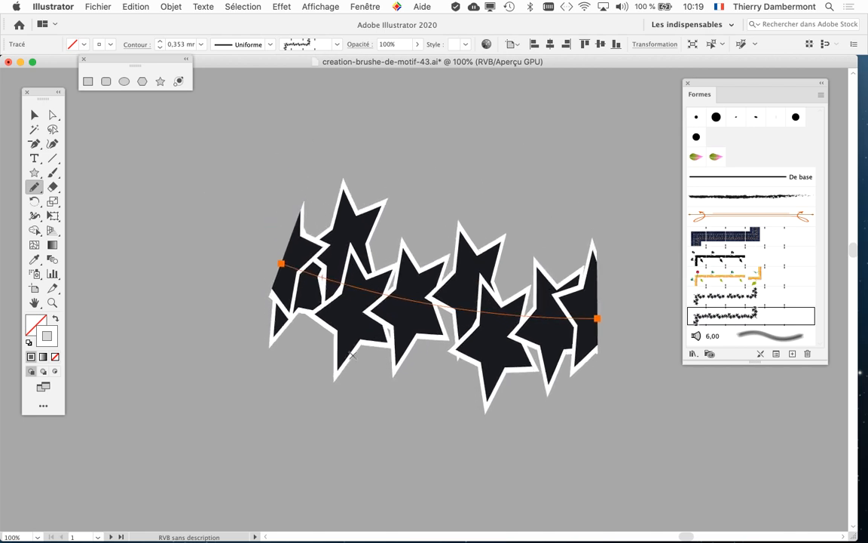
{"action": "key", "text": "super+z"}
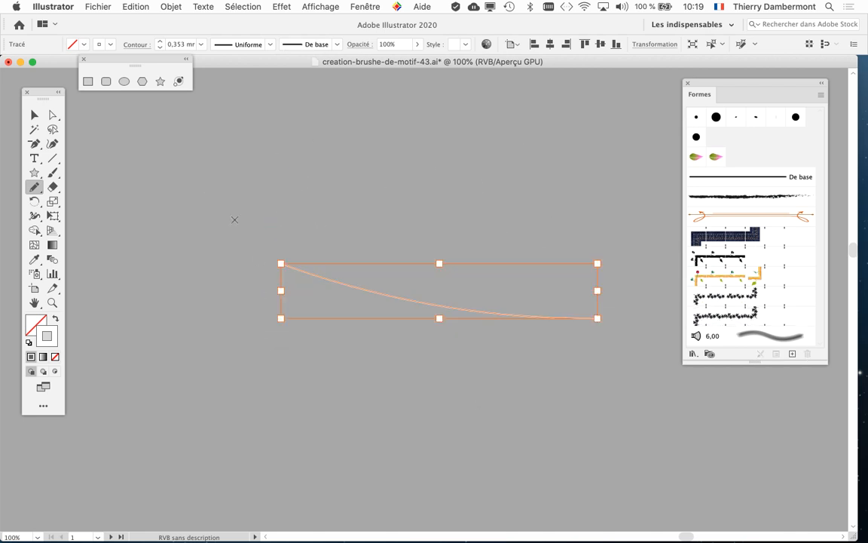
{"action": "key", "text": "super+z"}
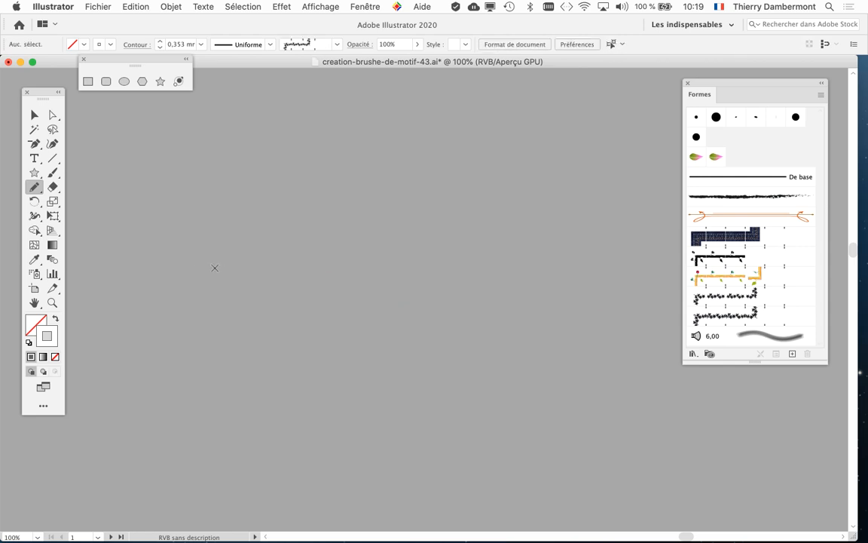
Draw a wavy freehand path across the empty canvas and apply the last star pattern brush to it.
{"action": "left_click_drag", "start_coordinate": [516, 333], "coordinate": [588, 349]}
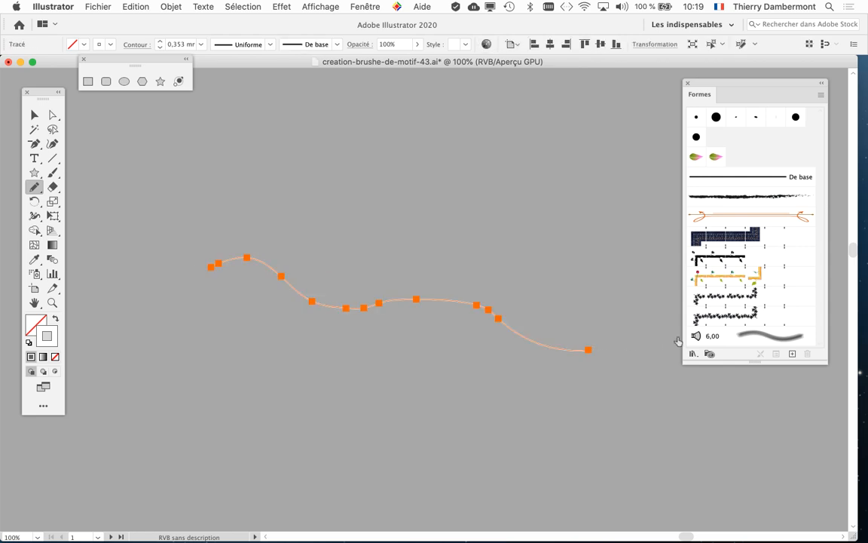
{"action": "left_click", "coordinate": [712, 315]}
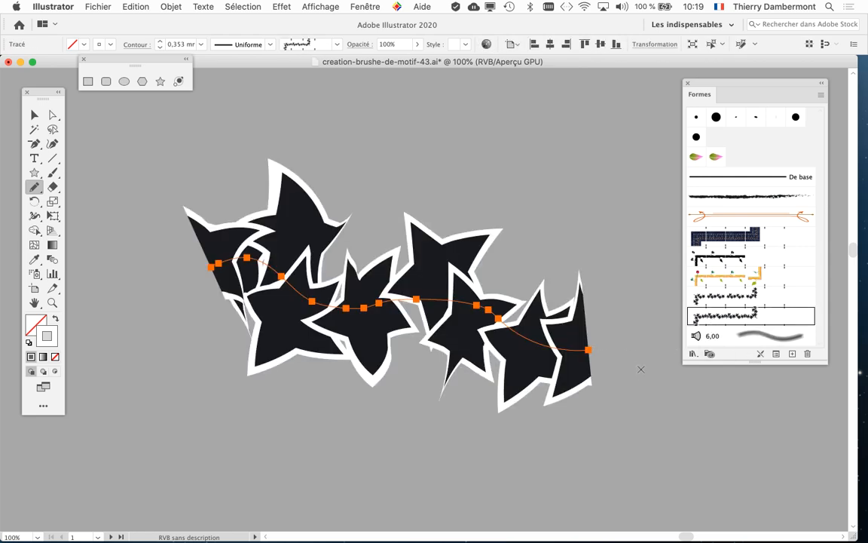
{"action": "left_click", "coordinate": [712, 322]}
Show the stroke settings for the selected wavy star path and set its weight to 0,1 mm.
{"action": "left_click", "coordinate": [375, 6]}
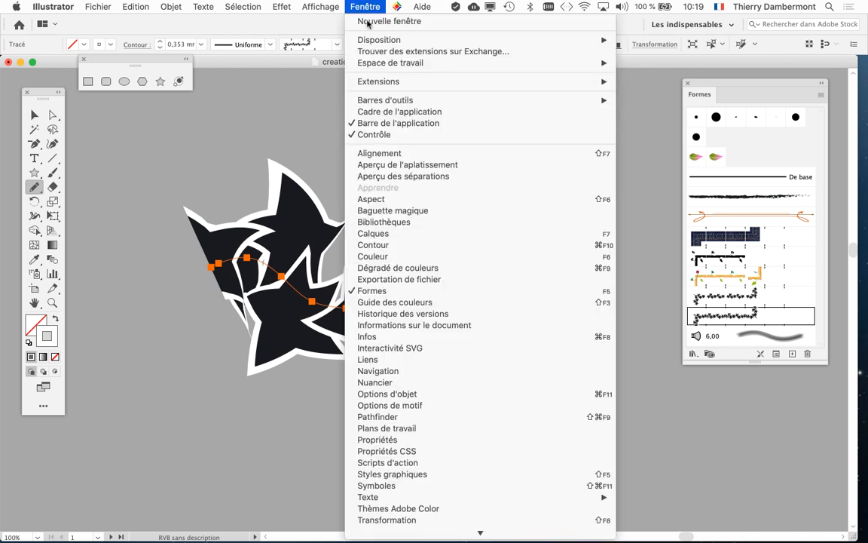
{"action": "left_click", "coordinate": [398, 243]}
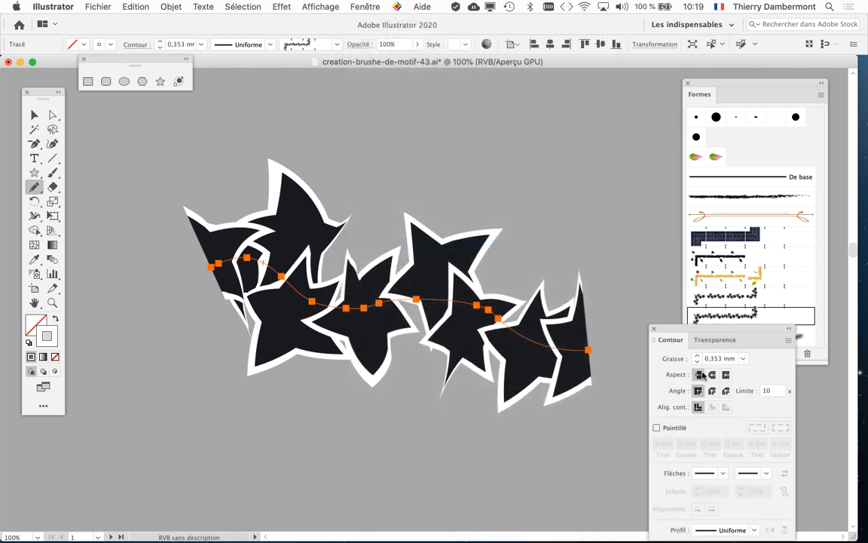
{"action": "left_click_drag", "start_coordinate": [674, 331], "coordinate": [504, 81]}
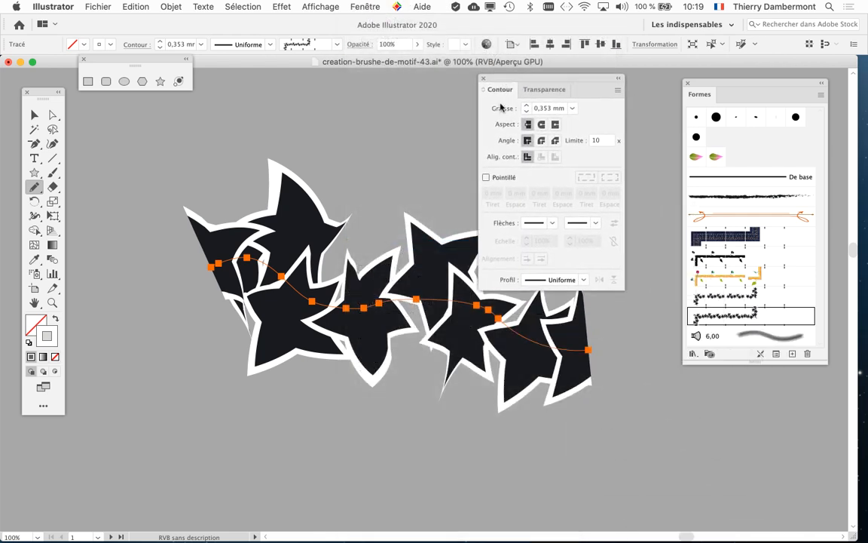
{"action": "key", "text": "super+alt+8"}
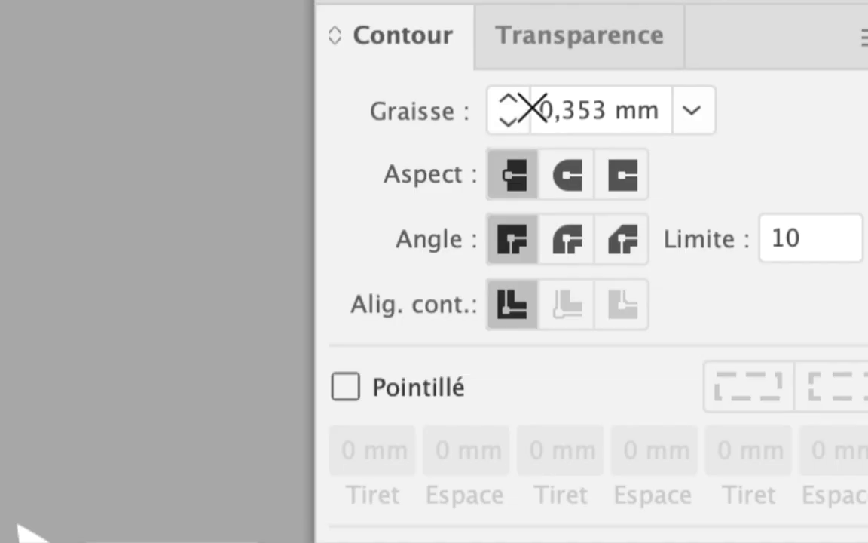
{"action": "left_click_drag", "start_coordinate": [616, 112], "coordinate": [564, 123]}
{"action": "type", "text": "1"}
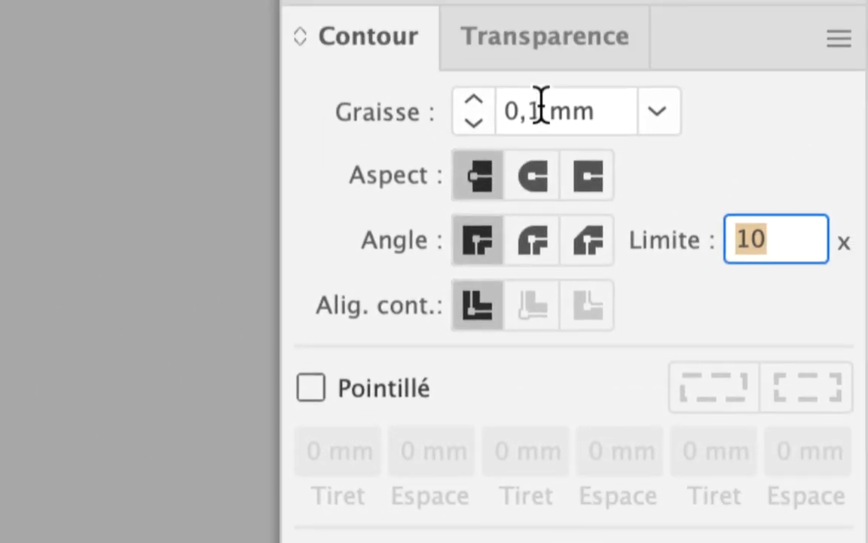
Set the stroke weight of the wavy star path to 0,05 mm and deselect the path.
{"action": "left_click", "coordinate": [538, 111]}
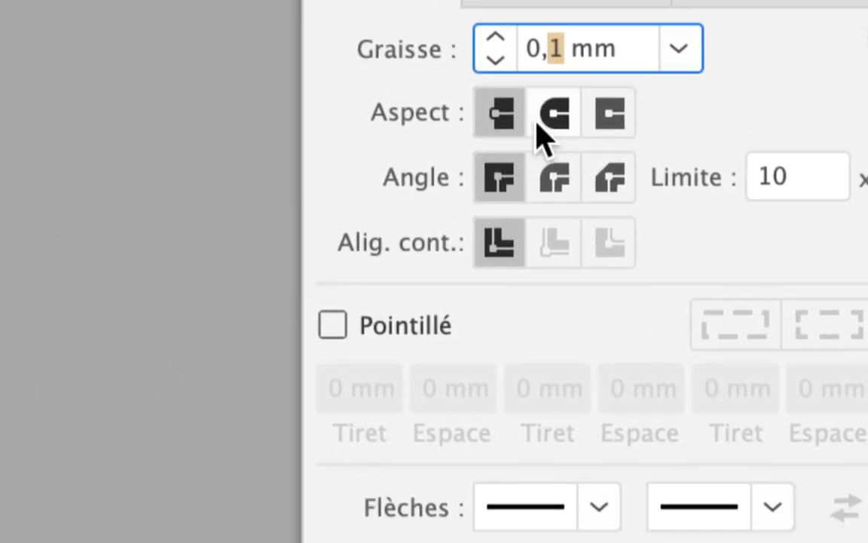
{"action": "type", "text": "05"}
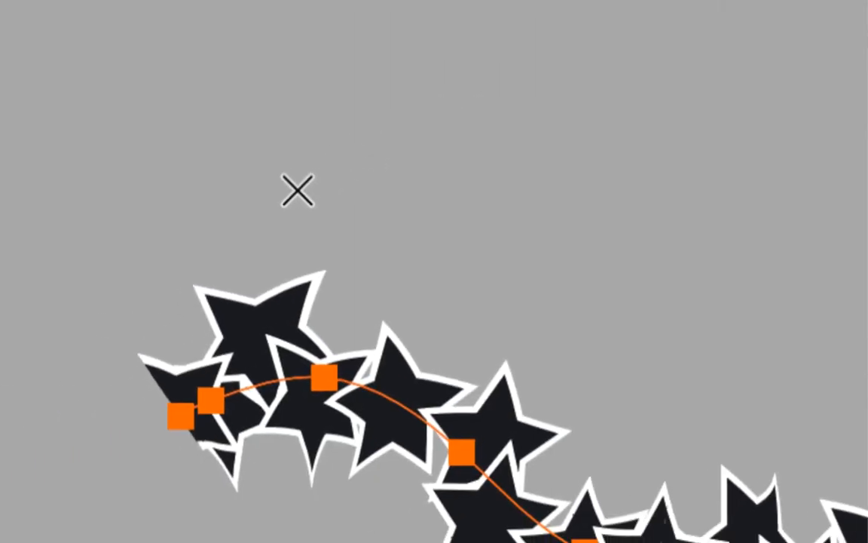
{"action": "key", "text": "Return"}
{"action": "key", "text": "v"}
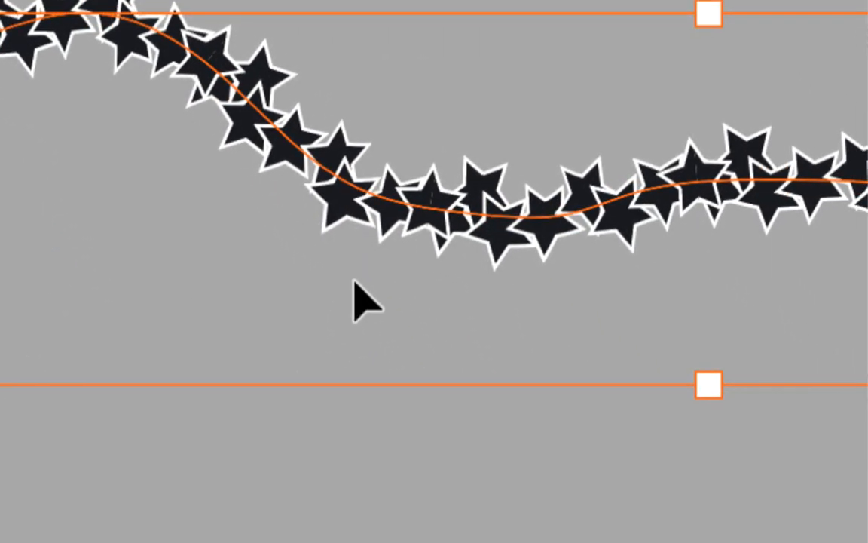
{"action": "left_click", "coordinate": [354, 281]}
{"action": "key", "text": "b"}
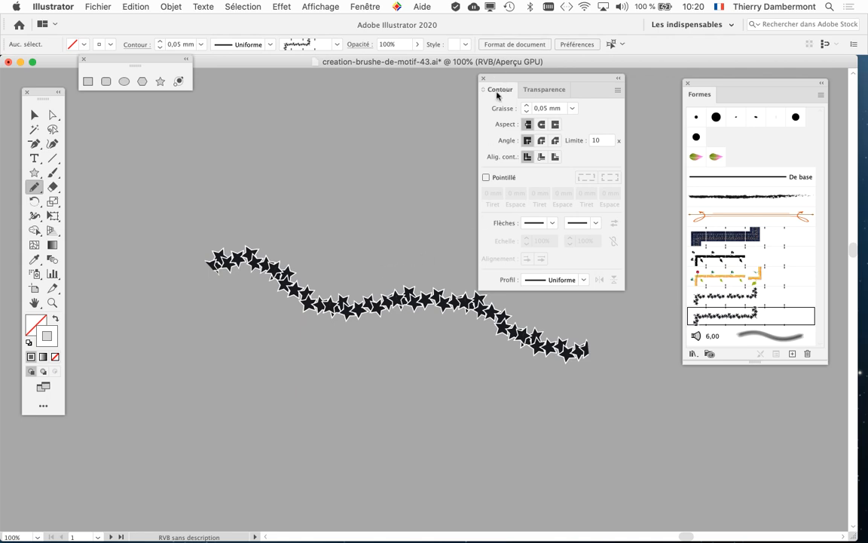
Draw a gently descending freehand path above the wavy star path and apply the last star pattern brush to it.
{"action": "left_click_drag", "start_coordinate": [498, 78], "coordinate": [555, 132]}
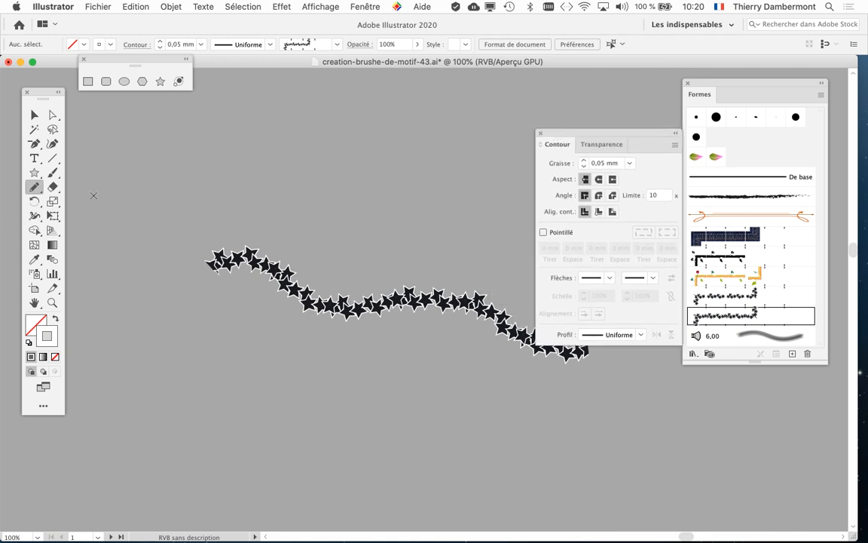
{"action": "left_click_drag", "start_coordinate": [455, 203], "coordinate": [489, 202]}
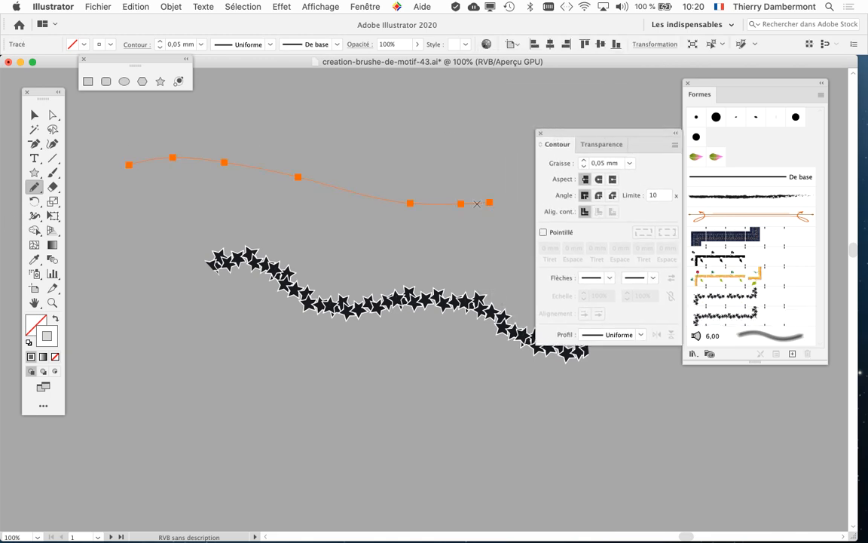
{"action": "left_click", "coordinate": [725, 316]}
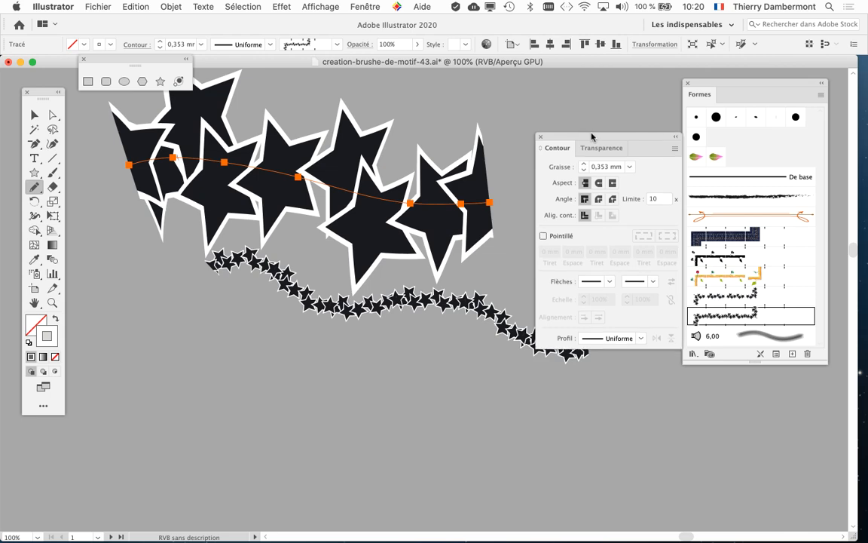
{"action": "left_click_drag", "start_coordinate": [593, 134], "coordinate": [546, 268]}
Open the options of the last star pattern brush and preview its fixed scale at 50%.
{"action": "key", "text": "super+minus"}
{"action": "key", "text": "super+minus"}
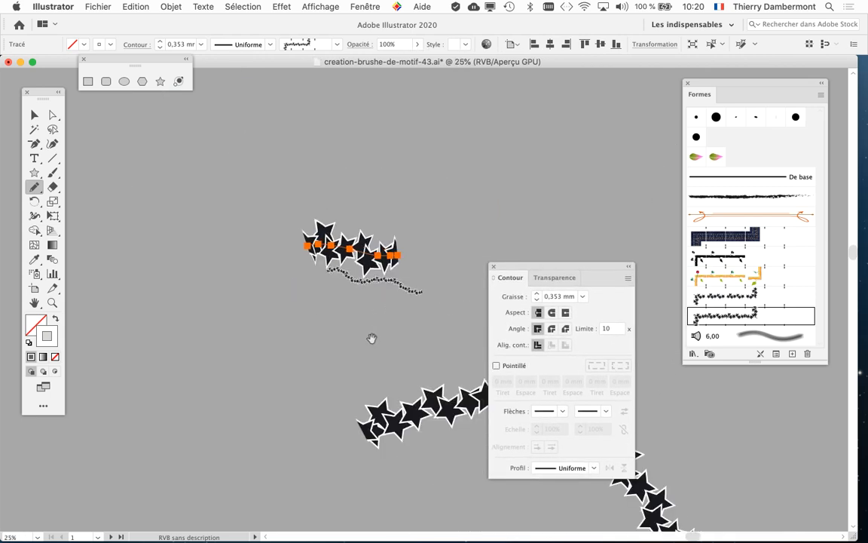
{"action": "left_click_drag", "start_coordinate": [371, 338], "coordinate": [289, 339]}
{"action": "key", "text": "super+plus"}
{"action": "key", "text": "super+plus"}
{"action": "key", "text": "super+plus"}
{"action": "left_click", "coordinate": [264, 270], "text": "super"}
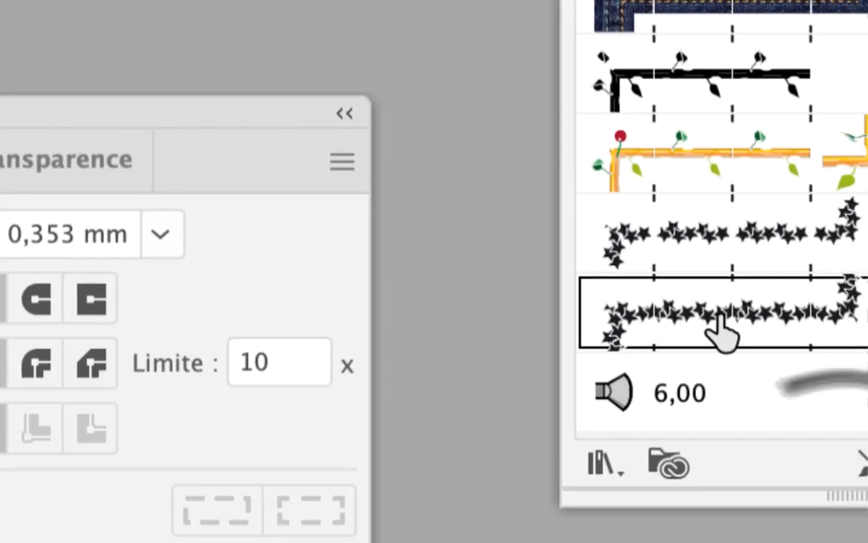
{"action": "double_click", "coordinate": [777, 332]}
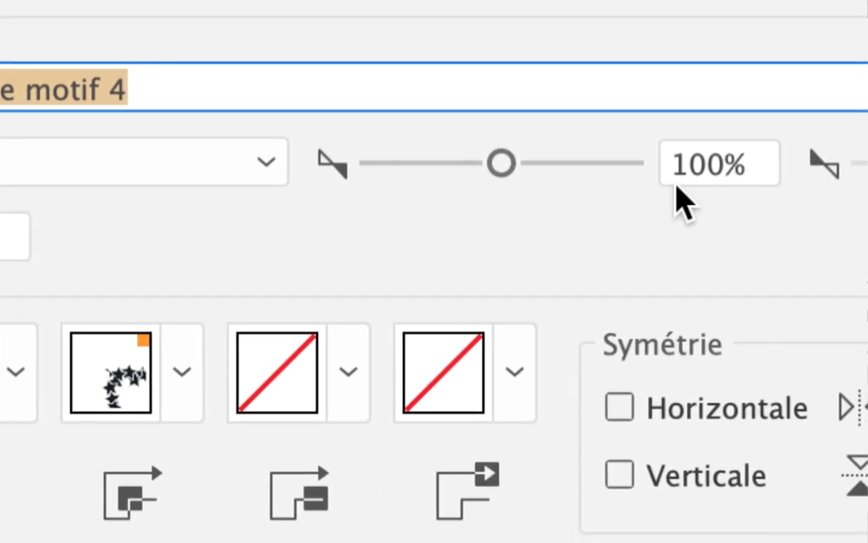
{"action": "left_click", "coordinate": [678, 181]}
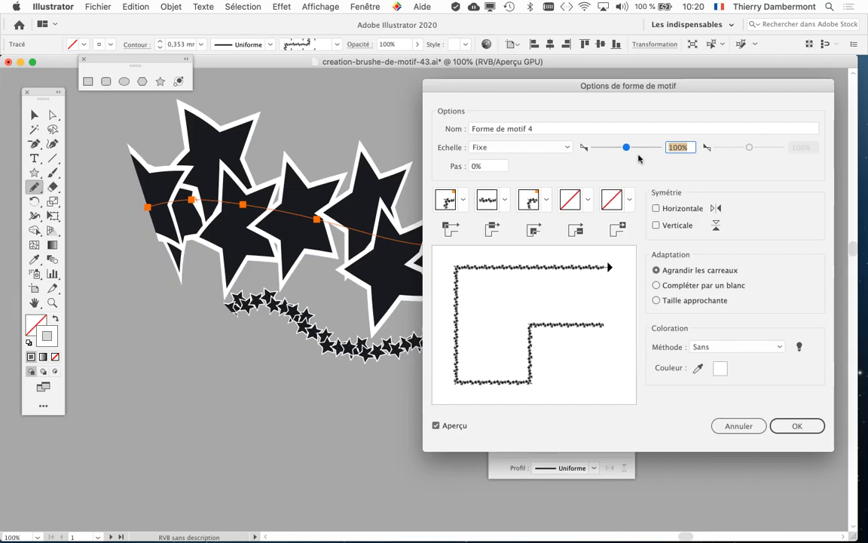
{"action": "type", "text": "50"}
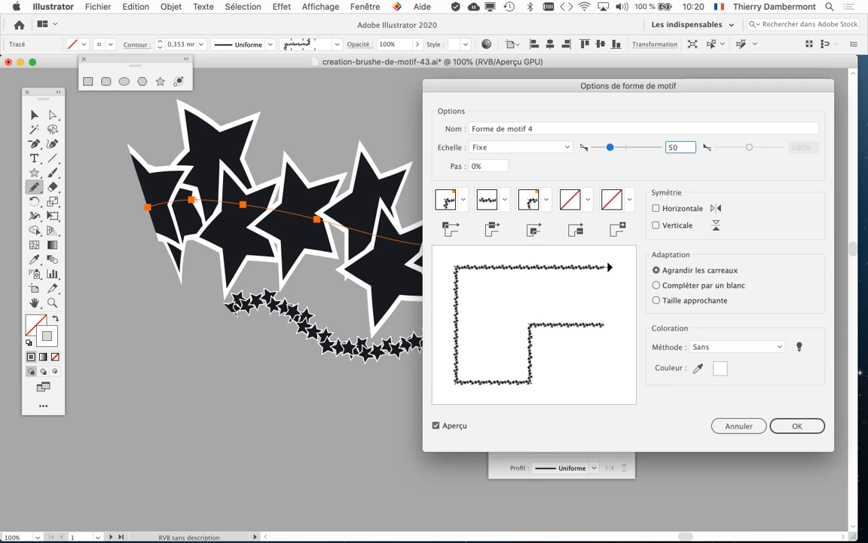
{"action": "key", "text": "Tab"}
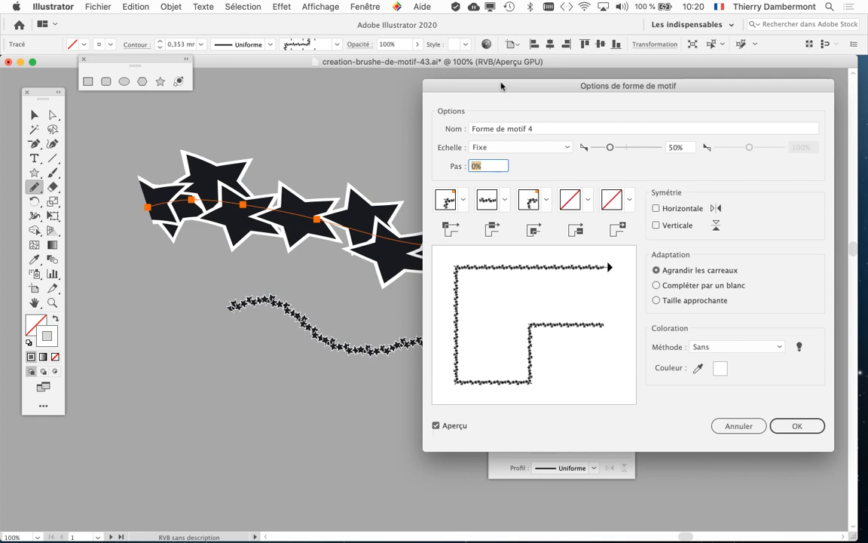
Try a 20% scale for the last star pattern brush and cancel the brush changes.
{"action": "left_click_drag", "start_coordinate": [501, 85], "coordinate": [556, 80]}
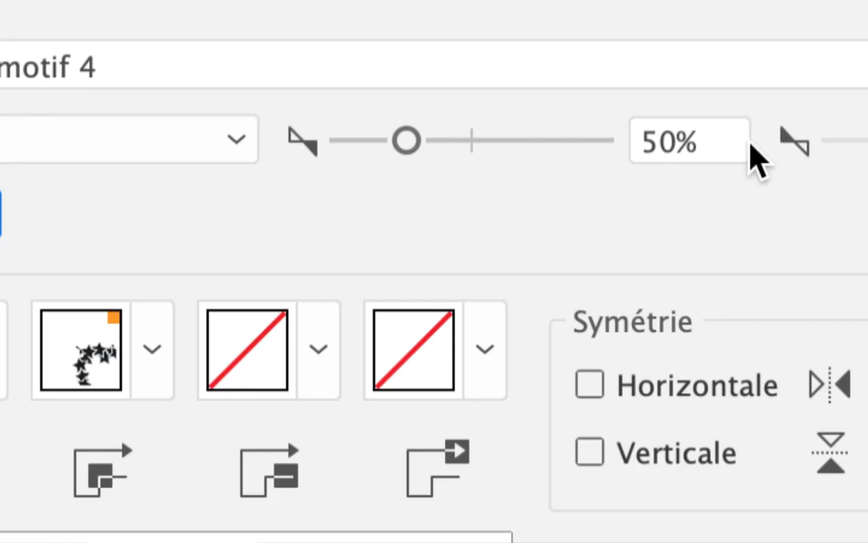
{"action": "left_click", "coordinate": [740, 147]}
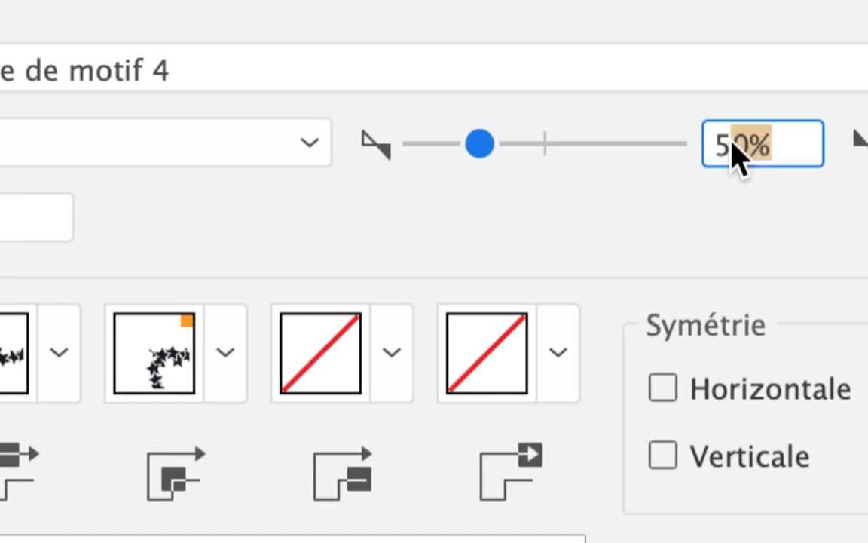
{"action": "type", "text": "20"}
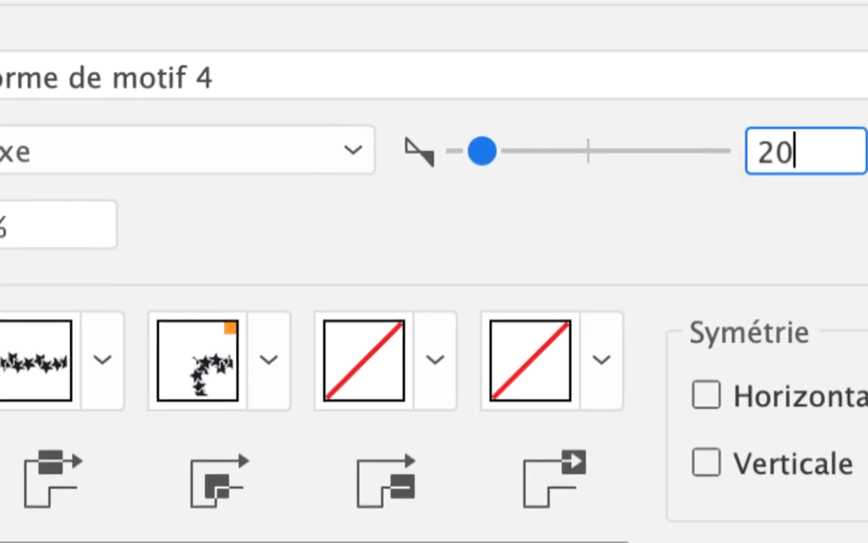
{"action": "key", "text": "Tab"}
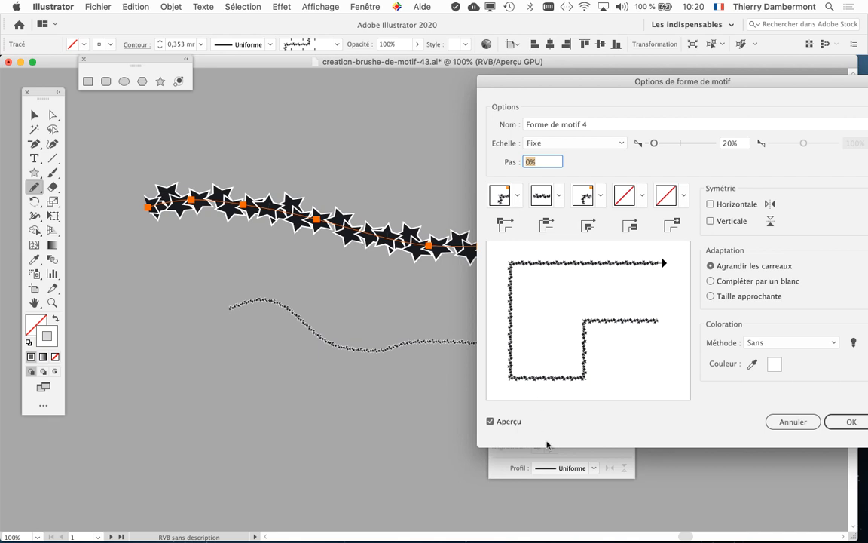
{"action": "left_click_drag", "start_coordinate": [721, 200], "coordinate": [375, 74]}
{"action": "left_click", "coordinate": [611, 414]}
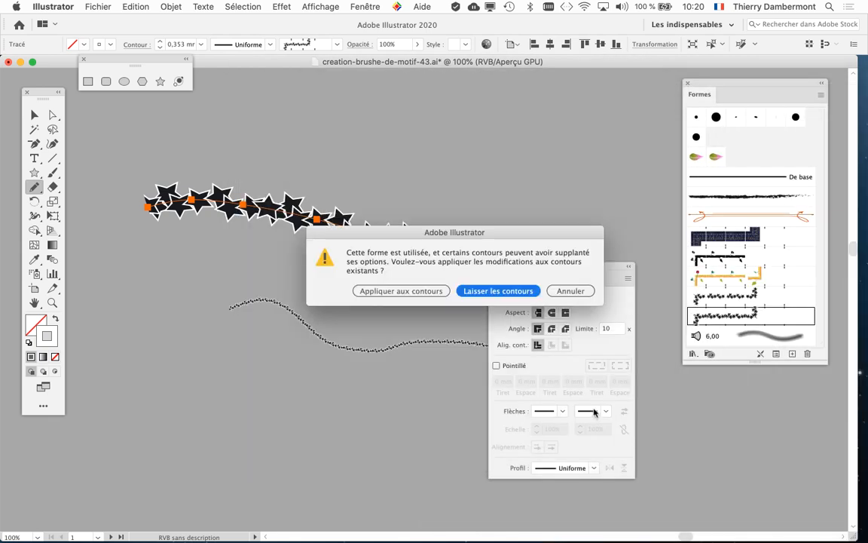
{"action": "left_click", "coordinate": [565, 293]}
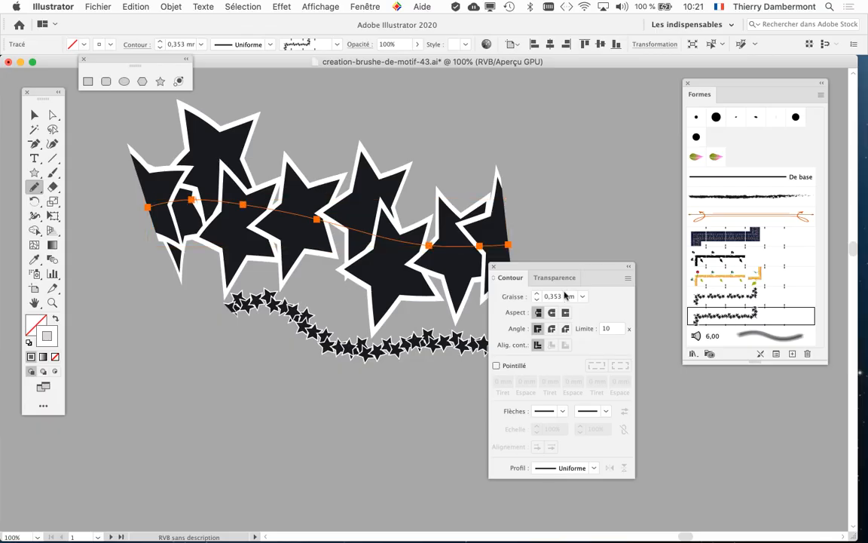
Examine the original row of stars on its artboard, keeping the stroke settings out of the way.
{"action": "left_click_drag", "start_coordinate": [548, 269], "coordinate": [654, 288]}
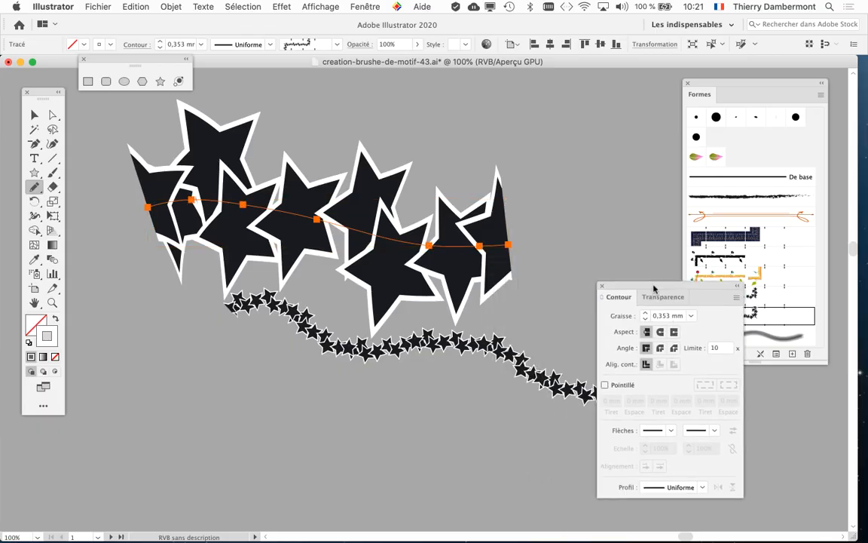
{"action": "key", "text": "super+minus"}
{"action": "key", "text": "super+minus"}
{"action": "key", "text": "super+minus"}
{"action": "key", "text": "super+minus"}
{"action": "key", "text": "super+minus"}
{"action": "key", "text": "super+minus"}
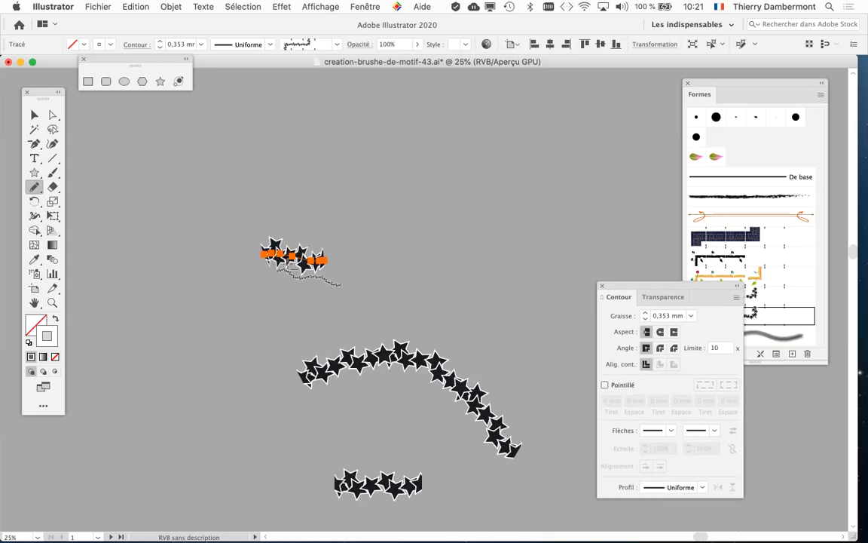
{"action": "key", "text": "super+minus"}
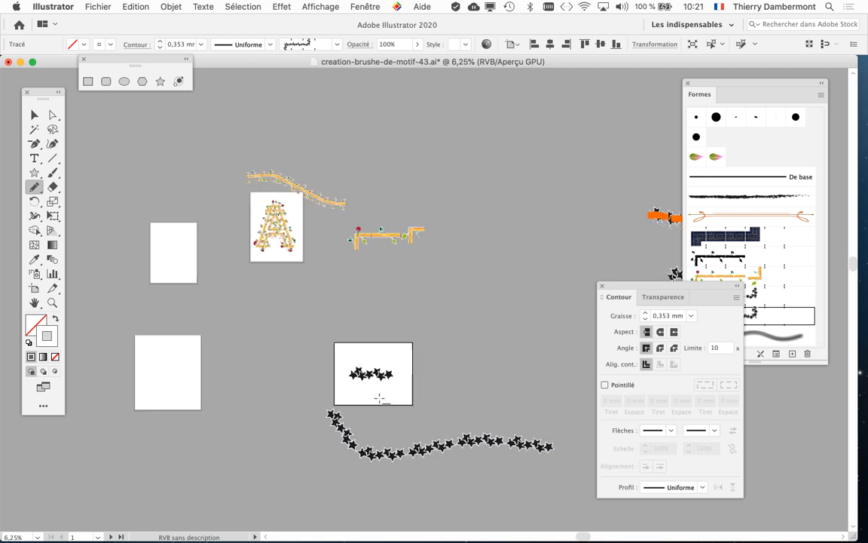
{"action": "key", "text": "super+plus"}
{"action": "key", "text": "super+plus"}
{"action": "key", "text": "super+plus"}
{"action": "key", "text": "super+plus"}
{"action": "key", "text": "super+plus"}
{"action": "key", "text": "super+plus"}
{"action": "key", "text": "super+plus"}
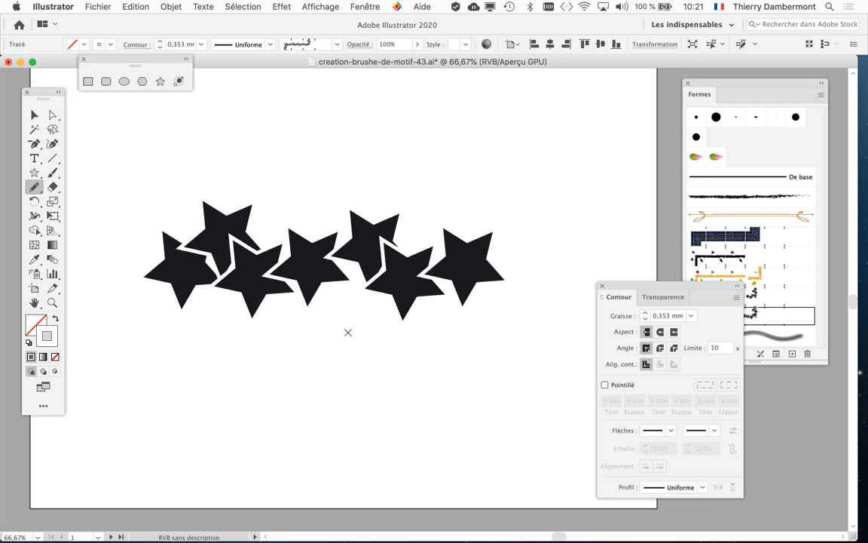
{"action": "left_click_drag", "start_coordinate": [602, 286], "coordinate": [636, 392]}
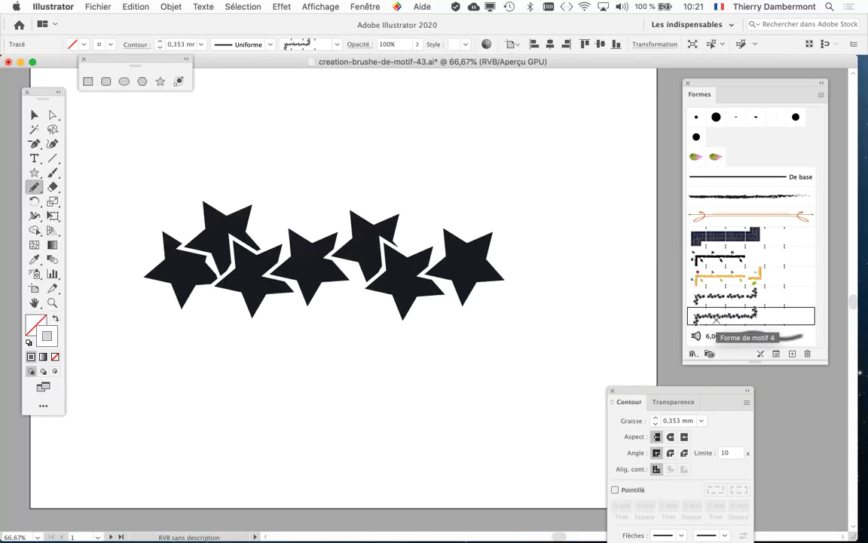
{"action": "key", "text": "super+minus"}
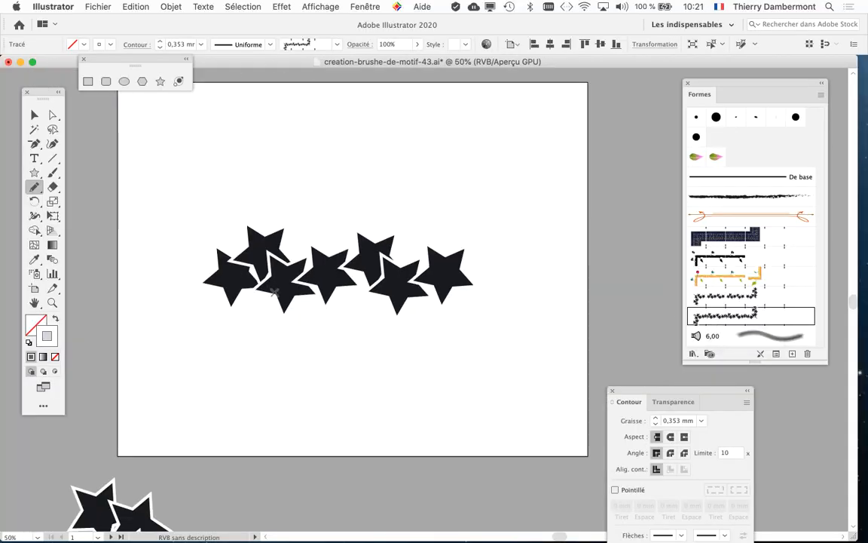
Show the dimensions of the artboard holding the original stars and return to the Selection tool.
{"action": "left_click_drag", "start_coordinate": [42, 94], "coordinate": [55, 85]}
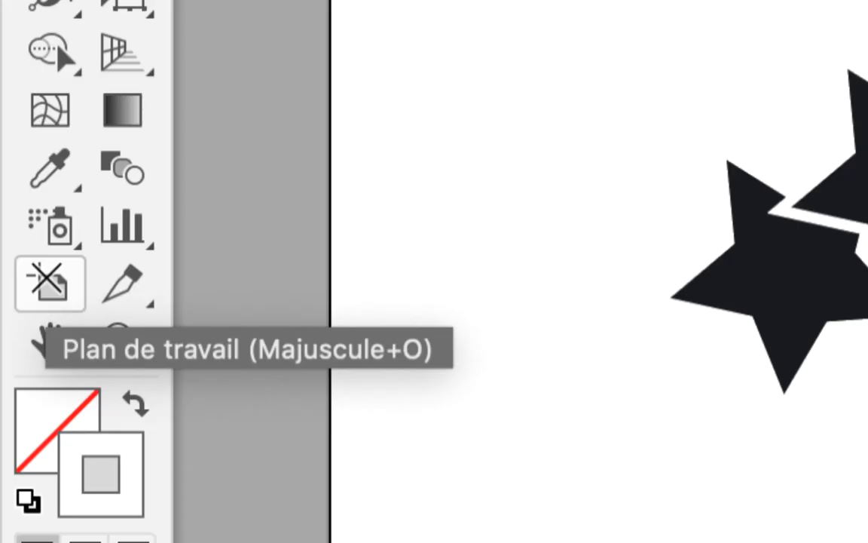
{"action": "left_click", "coordinate": [34, 283]}
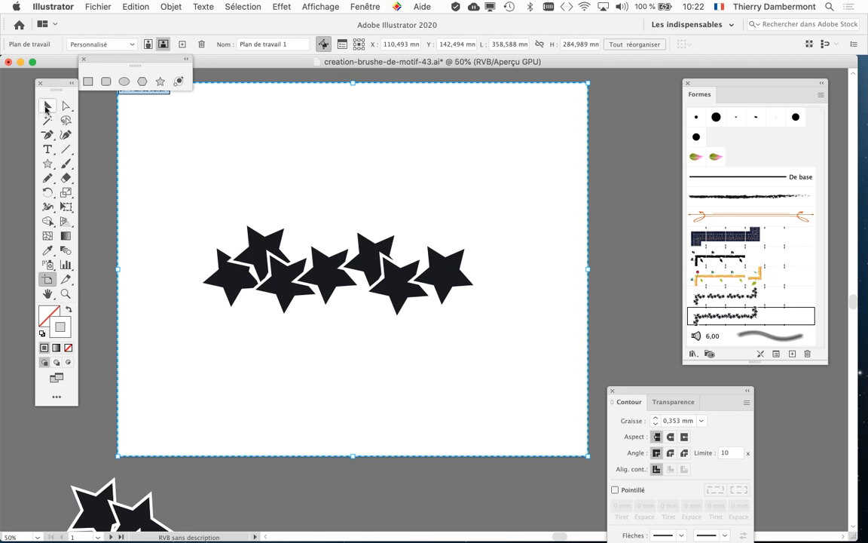
{"action": "left_click", "coordinate": [48, 106]}
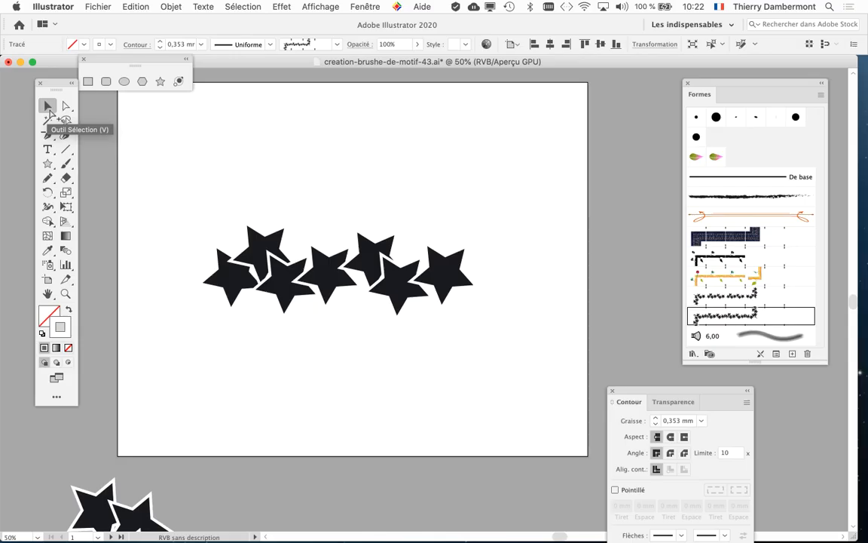
Move the whole row of original stars to the upper part of its artboard.
{"action": "left_click_drag", "start_coordinate": [217, 190], "coordinate": [444, 196]}
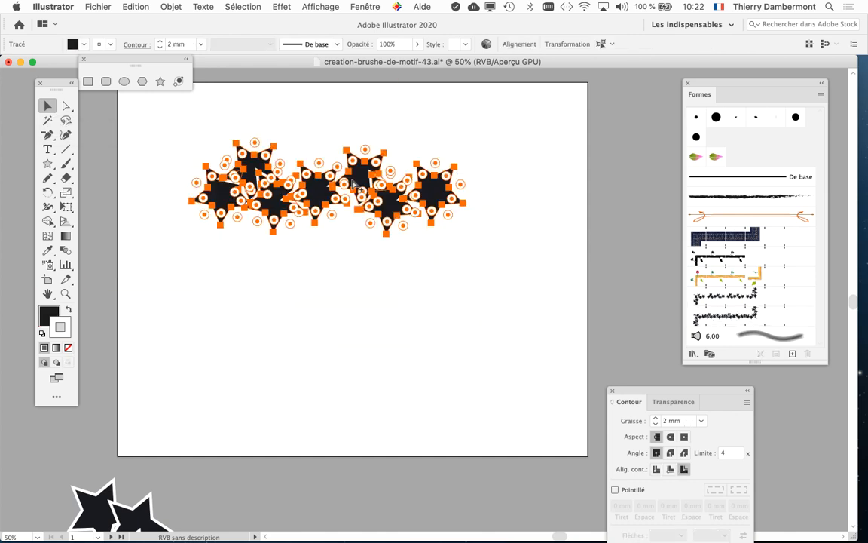
{"action": "key", "text": "alt+super+8"}
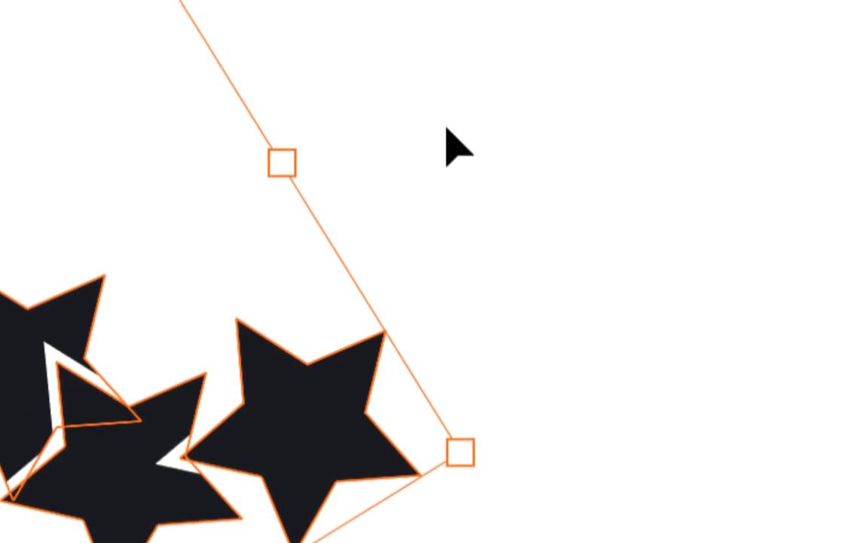
{"action": "left_click", "coordinate": [446, 130]}
Select individual stars in the row one after another to inspect their separate shapes and overlaps.
{"action": "left_click", "coordinate": [683, 193]}
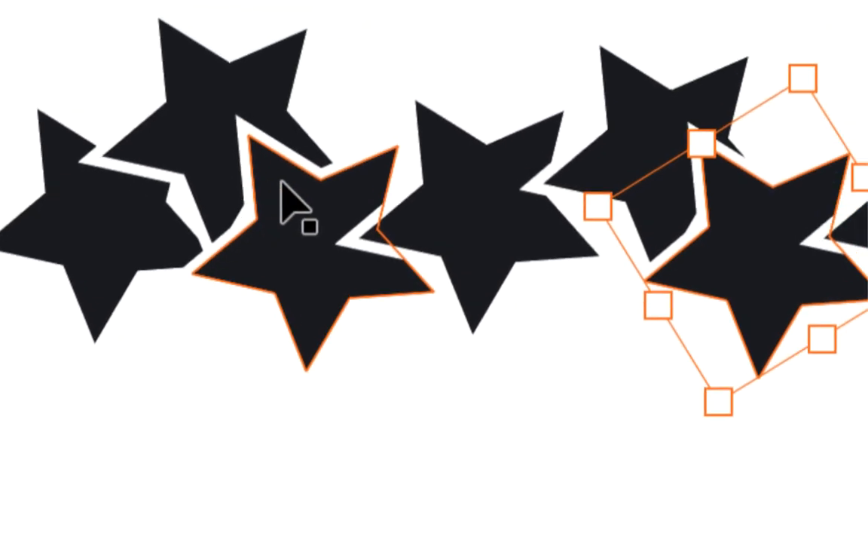
{"action": "left_click", "coordinate": [281, 186]}
{"action": "left_click", "coordinate": [456, 150]}
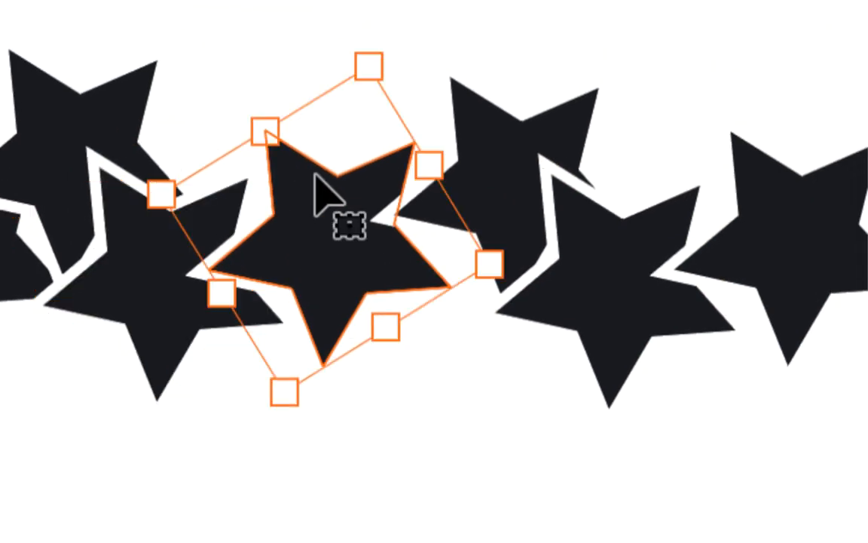
{"action": "left_click", "coordinate": [616, 100]}
{"action": "left_click", "coordinate": [275, 162]}
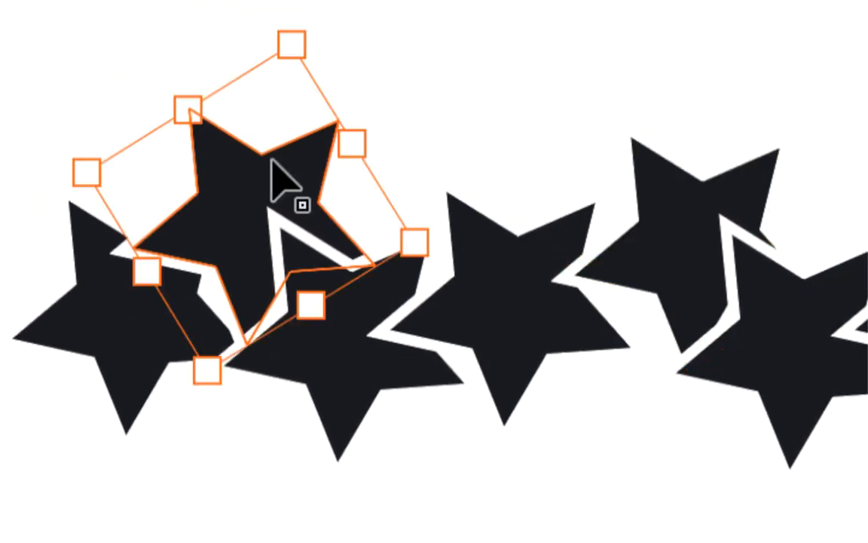
{"action": "left_click", "coordinate": [242, 188]}
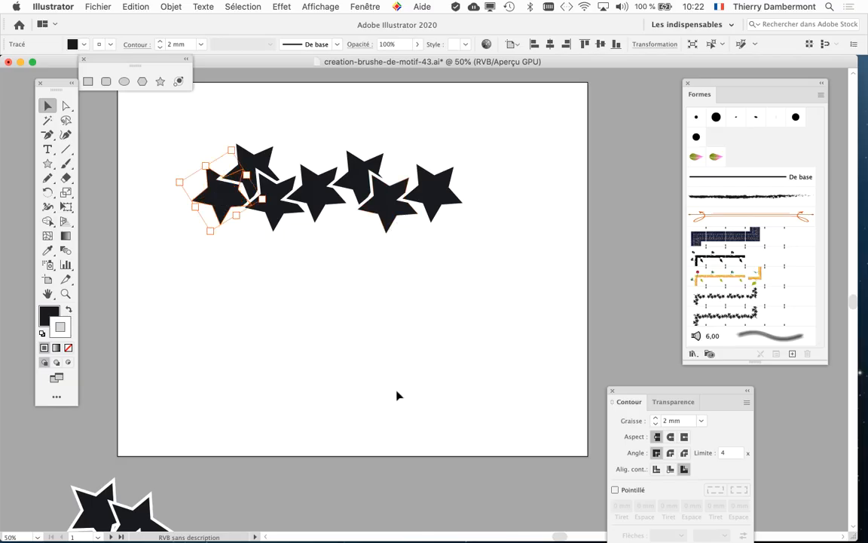
{"action": "scroll", "coordinate": [397, 393], "scroll_direction": "down", "scroll_amount": 3}
{"action": "scroll", "coordinate": [397, 396], "scroll_direction": "down", "scroll_amount": 1}
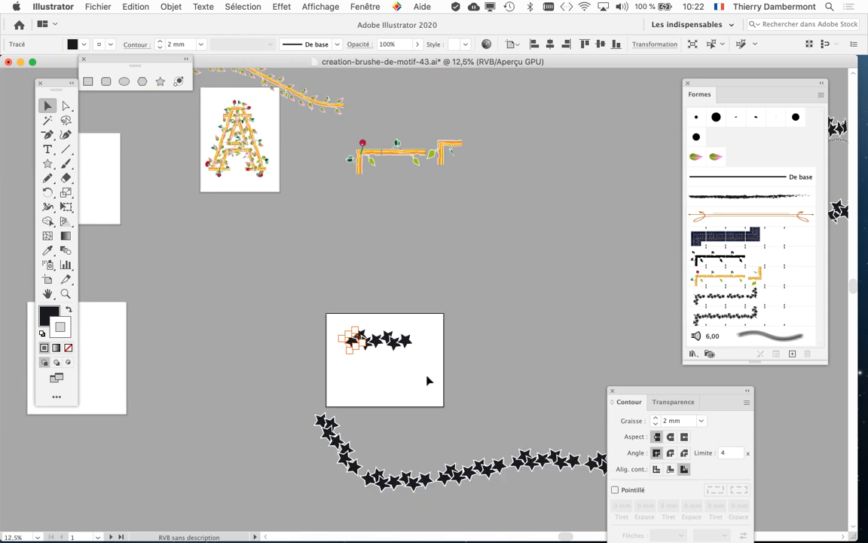
Select the cropped group of stars beneath the arched star path and examine its overlapping shapes up close.
{"action": "left_click_drag", "start_coordinate": [428, 380], "coordinate": [126, 411]}
{"action": "left_click_drag", "start_coordinate": [454, 276], "coordinate": [314, 194]}
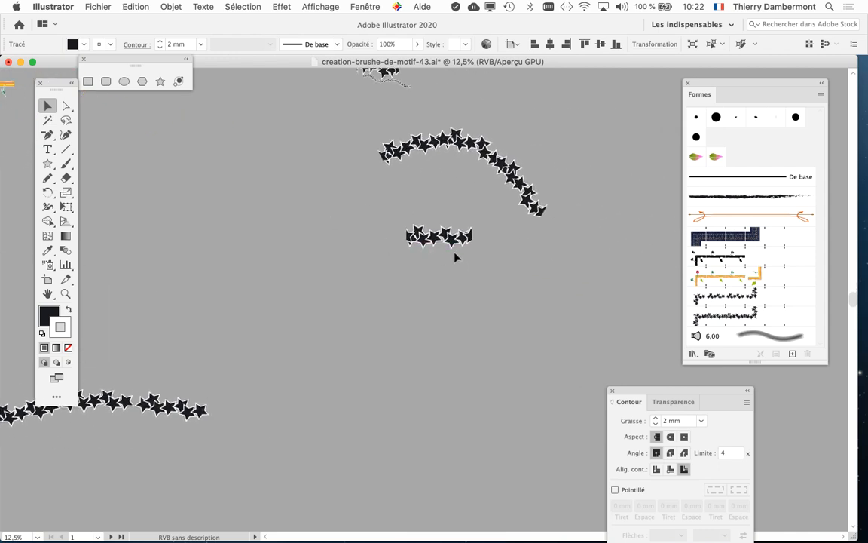
{"action": "scroll", "coordinate": [457, 254], "scroll_direction": "up", "scroll_amount": 5}
{"action": "left_click", "coordinate": [271, 174]}
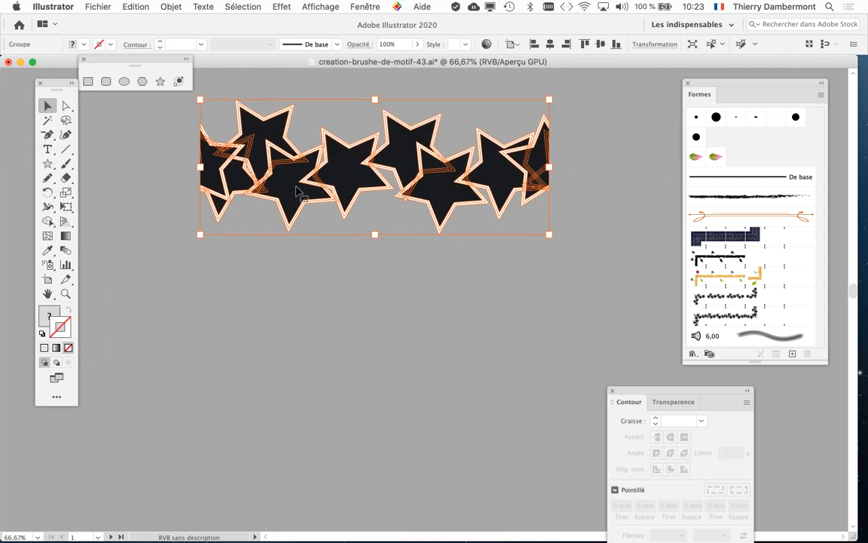
{"action": "scroll", "coordinate": [315, 255], "scroll_direction": "up", "scroll_amount": 2}
{"action": "left_click_drag", "start_coordinate": [314, 255], "coordinate": [296, 386]}
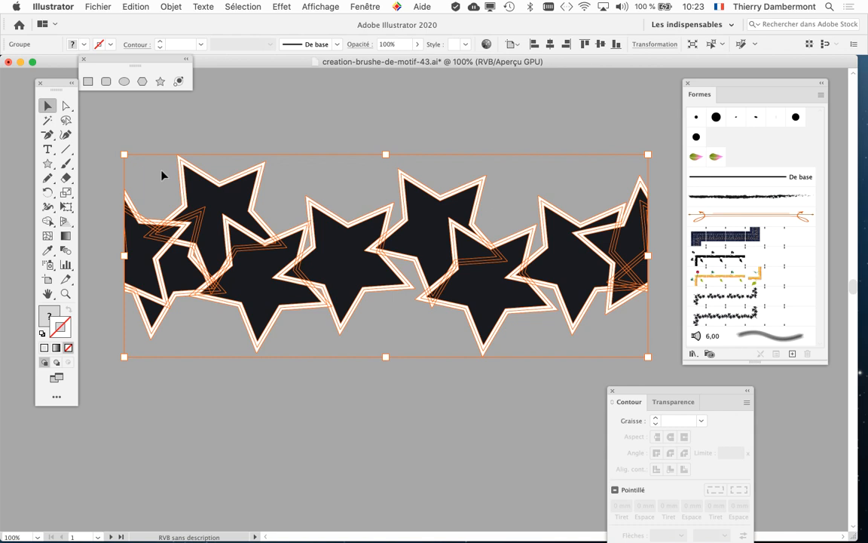
{"action": "scroll", "coordinate": [289, 271], "scroll_direction": "down", "scroll_amount": 5}
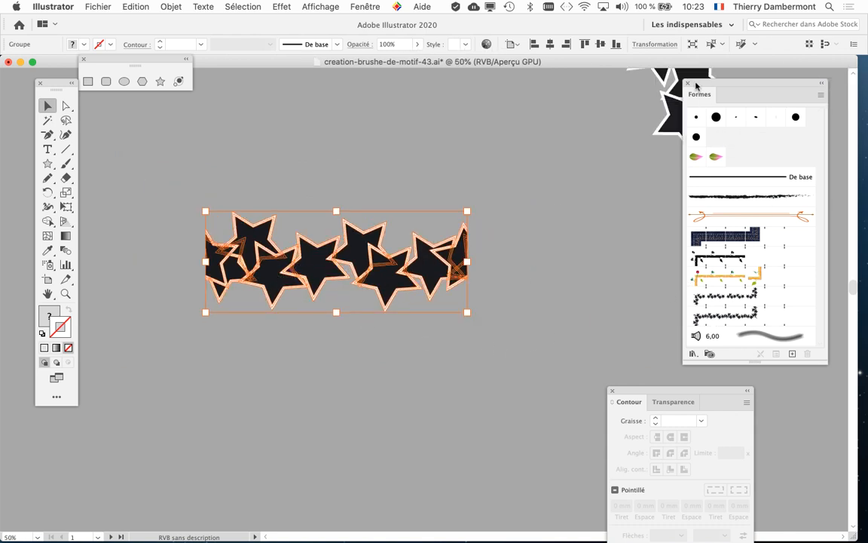
Move the cropped star group onto the artboard, below the original row of stars, keeping the brush list out of the way.
{"action": "left_click_drag", "start_coordinate": [702, 95], "coordinate": [622, 78]}
{"action": "scroll", "coordinate": [403, 285], "scroll_direction": "down", "scroll_amount": 2}
{"action": "scroll", "coordinate": [403, 285], "scroll_direction": "down", "scroll_amount": 3}
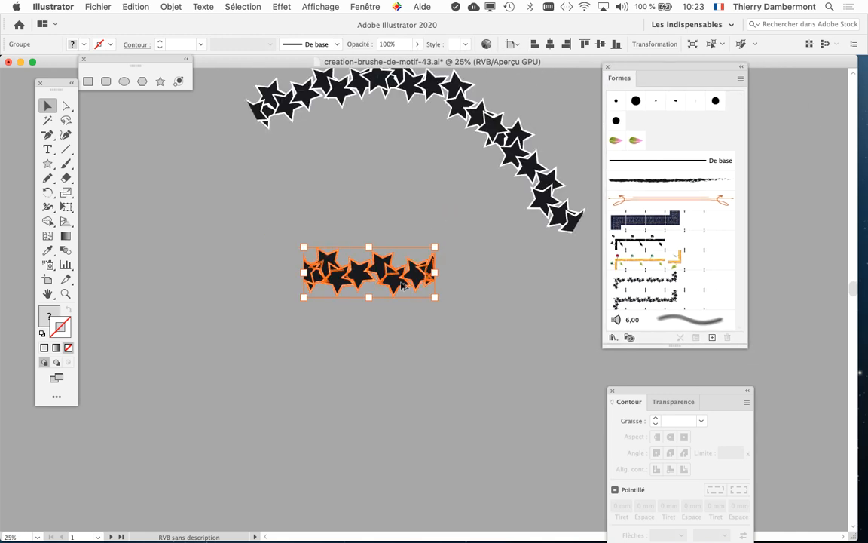
{"action": "left_click_drag", "start_coordinate": [314, 325], "coordinate": [523, 327]}
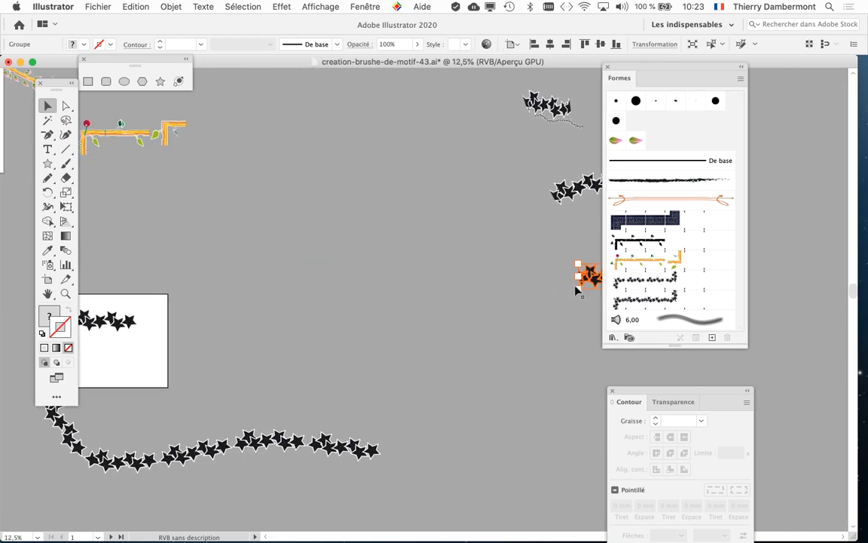
{"action": "left_click_drag", "start_coordinate": [581, 271], "coordinate": [381, 281]}
{"action": "scroll", "coordinate": [474, 343], "scroll_direction": "up", "scroll_amount": 3}
{"action": "scroll", "coordinate": [363, 291], "scroll_direction": "up", "scroll_amount": 1}
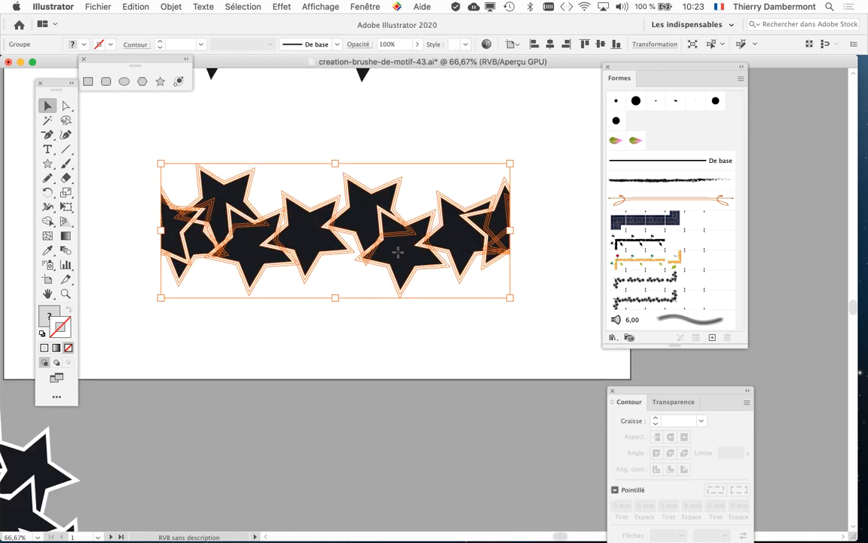
{"action": "left_click_drag", "start_coordinate": [397, 248], "coordinate": [383, 188]}
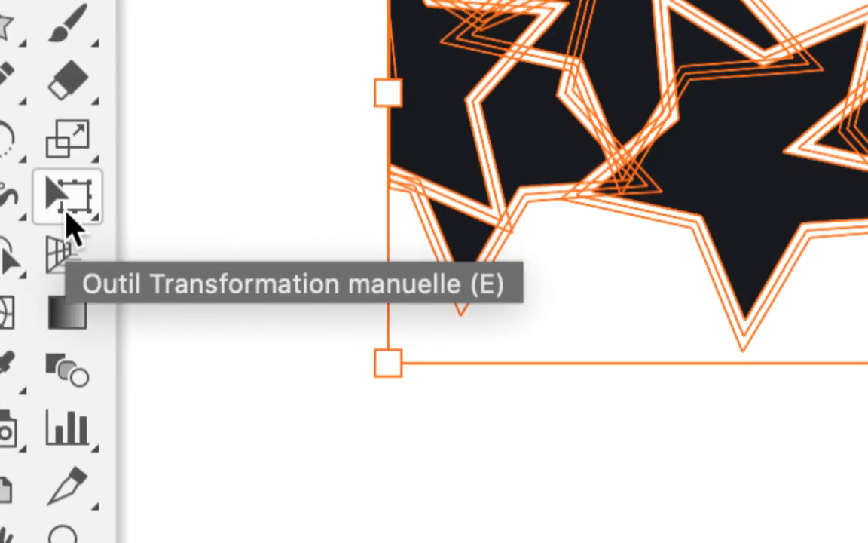
Scale the cropped star group down proportionally to a very small size with the Free Transform tool, and deselect it.
{"action": "left_click", "coordinate": [72, 224]}
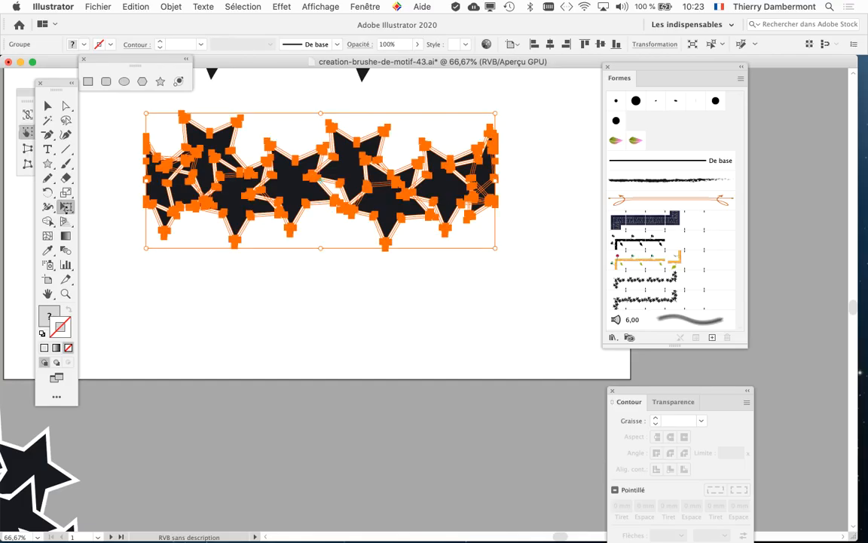
{"action": "left_click_drag", "start_coordinate": [145, 112], "coordinate": [364, 228]}
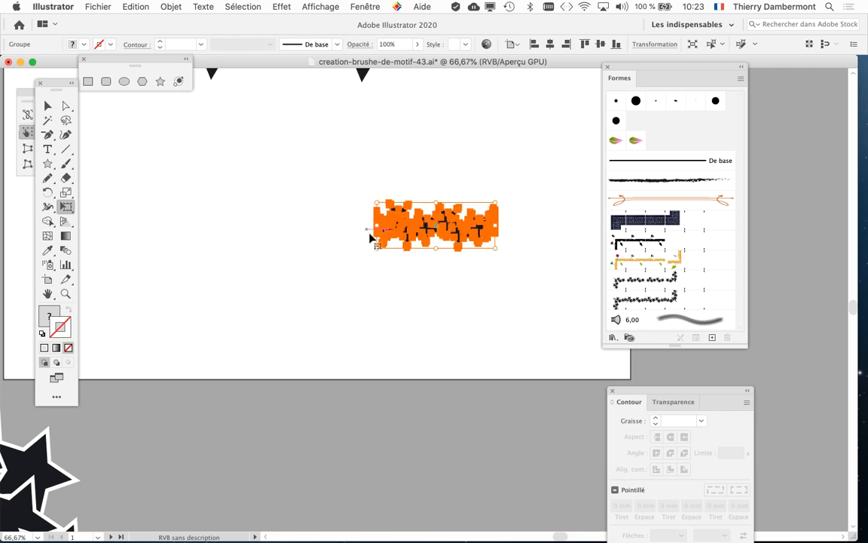
{"action": "scroll", "coordinate": [398, 253], "scroll_direction": "down", "scroll_amount": 2}
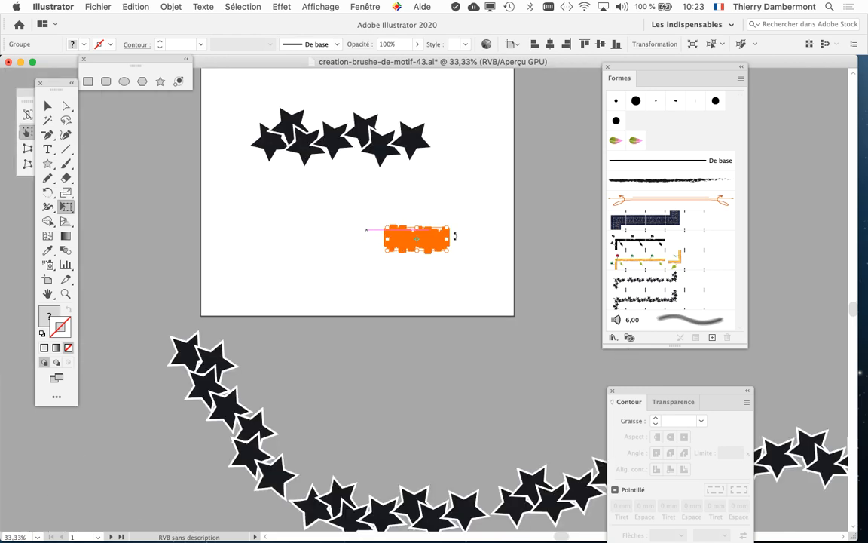
{"action": "left_click_drag", "start_coordinate": [445, 204], "coordinate": [426, 281]}
{"action": "scroll", "coordinate": [420, 299], "scroll_direction": "up", "scroll_amount": 5}
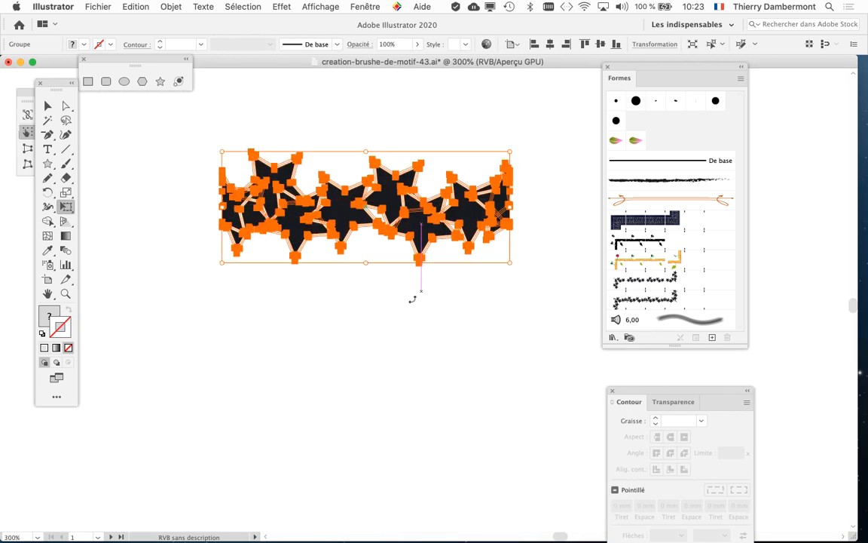
{"action": "left_click_drag", "start_coordinate": [505, 152], "coordinate": [436, 180]}
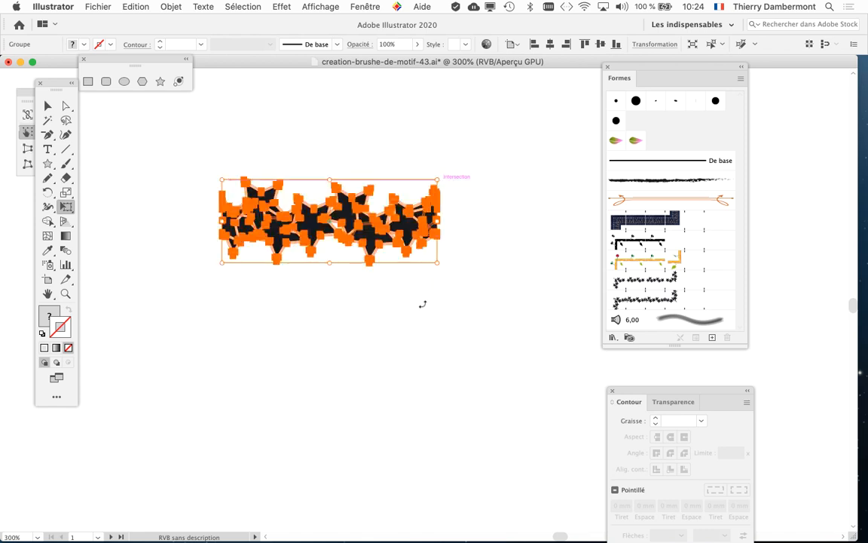
{"action": "scroll", "coordinate": [422, 304], "scroll_direction": "down", "scroll_amount": 4}
{"action": "left_click", "coordinate": [398, 337]}
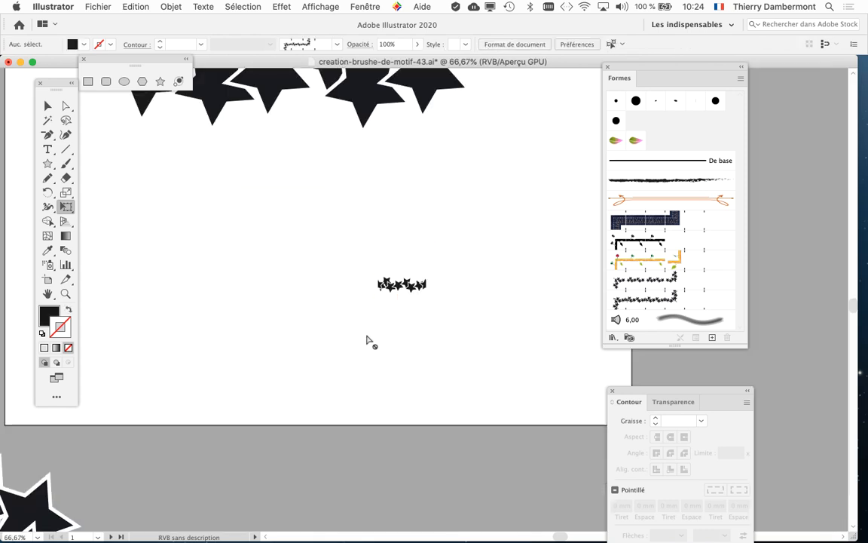
Compare the reduced star group with the original row of stars on the artboard.
{"action": "scroll", "coordinate": [369, 320], "scroll_direction": "up", "scroll_amount": 2}
{"action": "scroll", "coordinate": [422, 290], "scroll_direction": "up", "scroll_amount": 1}
{"action": "scroll", "coordinate": [459, 271], "scroll_direction": "down", "scroll_amount": 3}
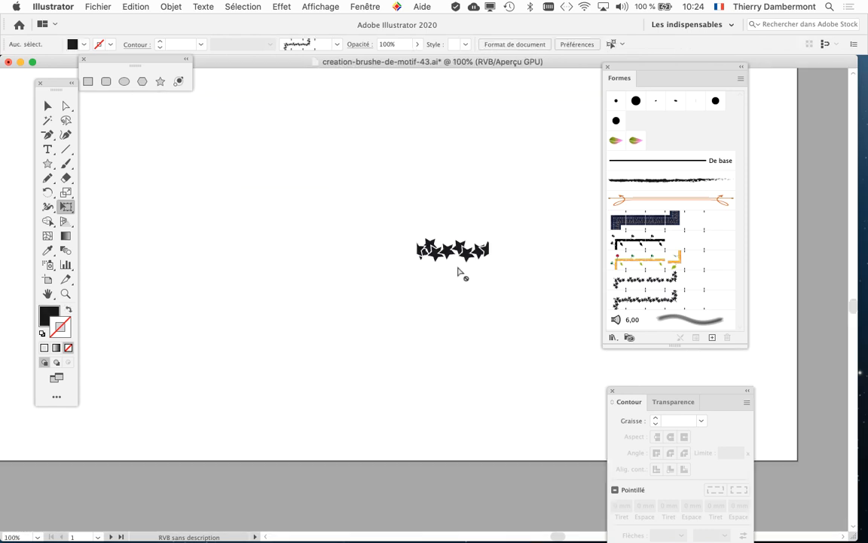
{"action": "scroll", "coordinate": [450, 301], "scroll_direction": "down", "scroll_amount": 1}
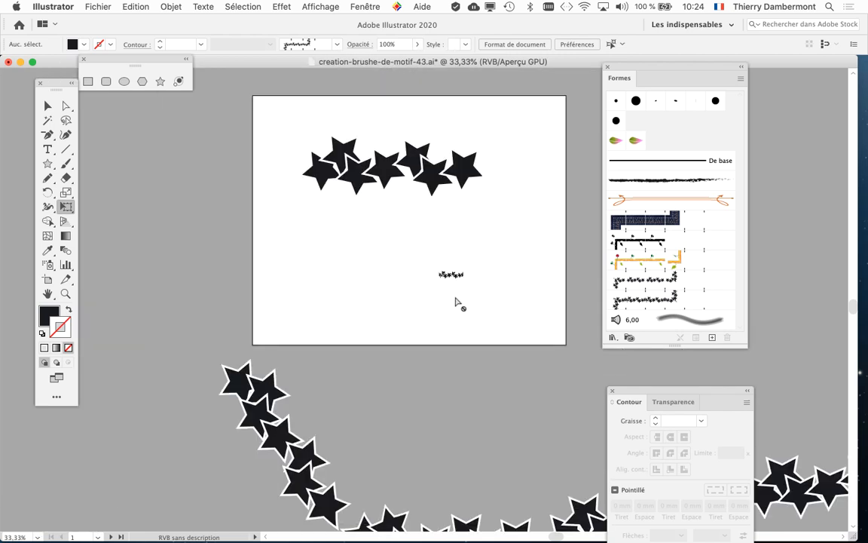
{"action": "scroll", "coordinate": [459, 305], "scroll_direction": "up", "scroll_amount": 2}
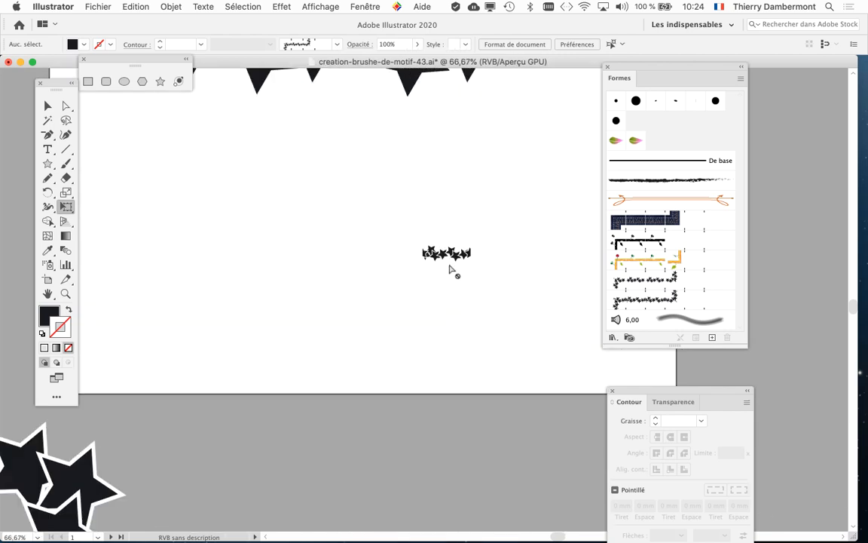
{"action": "scroll", "coordinate": [453, 265], "scroll_direction": "down", "scroll_amount": 2}
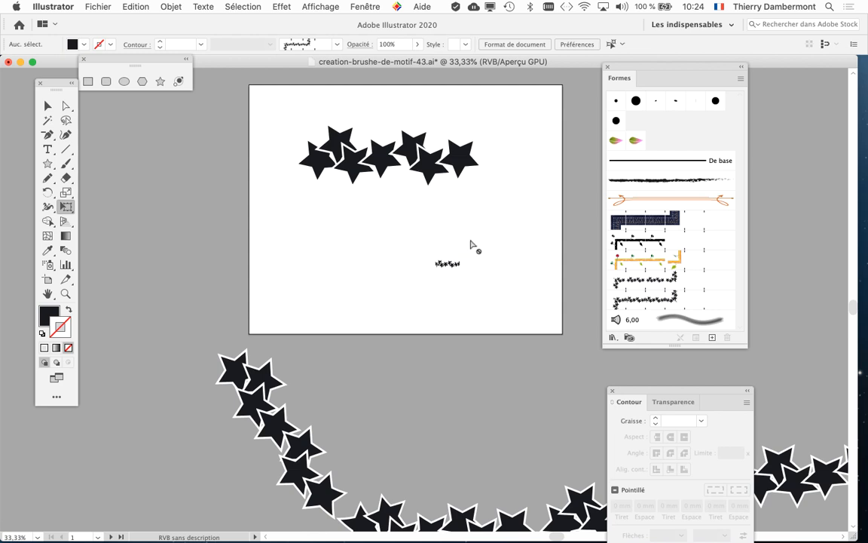
Create a new brush of type Forme de motif from the reduced star group.
{"action": "left_click", "coordinate": [48, 105]}
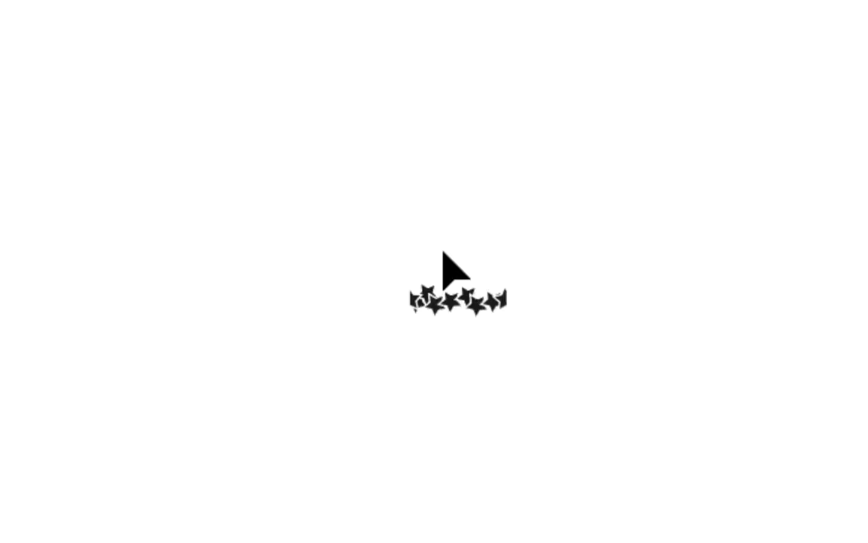
{"action": "left_click_drag", "start_coordinate": [427, 241], "coordinate": [465, 277]}
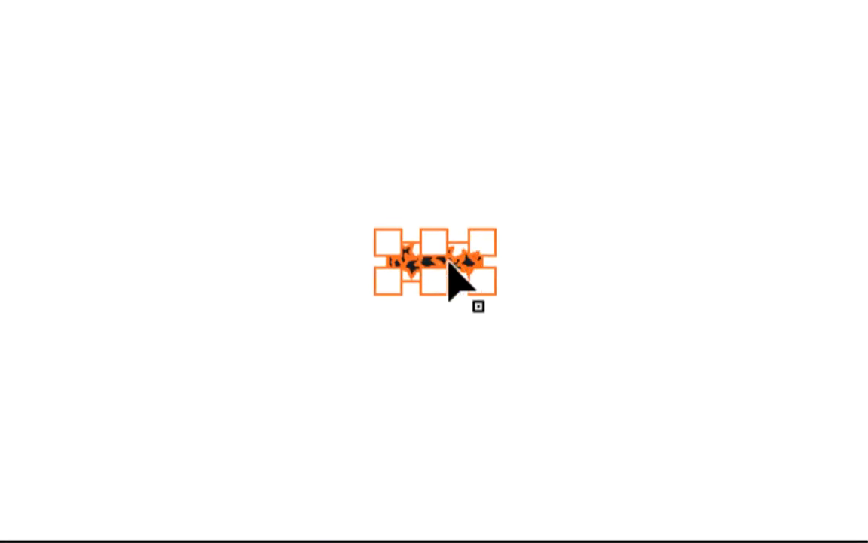
{"action": "left_click_drag", "start_coordinate": [405, 211], "coordinate": [653, 227]}
{"action": "mouse_move", "coordinate": [513, 286]}
{"action": "left_mouse_down"}
{"action": "mouse_move", "coordinate": [605, 281]}
{"action": "mouse_move", "coordinate": [625, 309]}
{"action": "mouse_move", "coordinate": [680, 306]}
{"action": "left_mouse_up"}
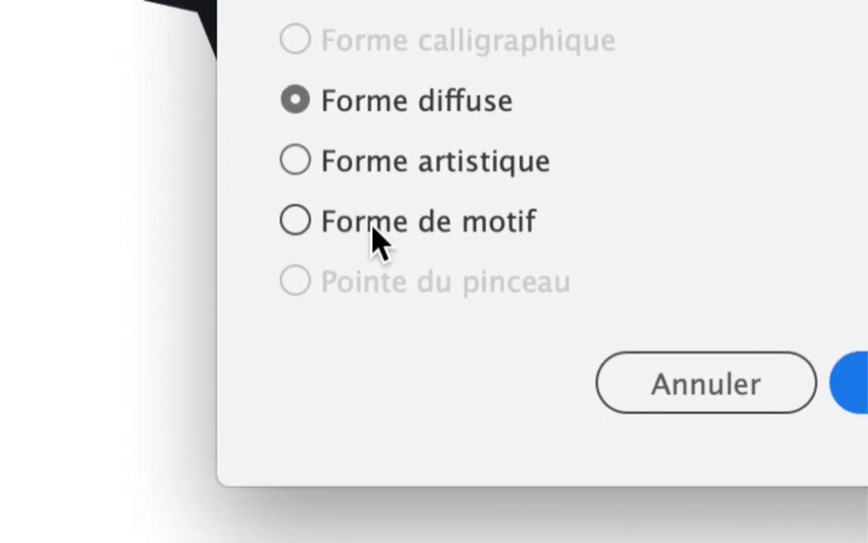
{"action": "left_click", "coordinate": [376, 238]}
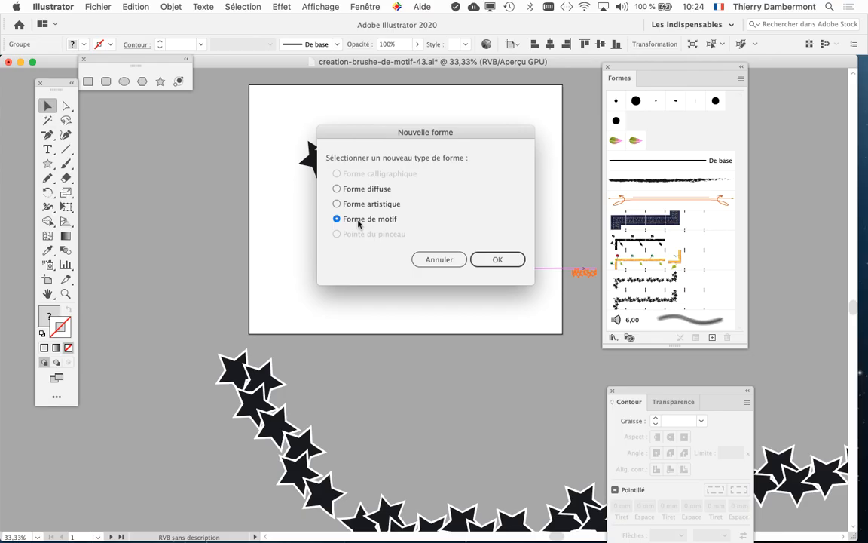
{"action": "left_click", "coordinate": [495, 259]}
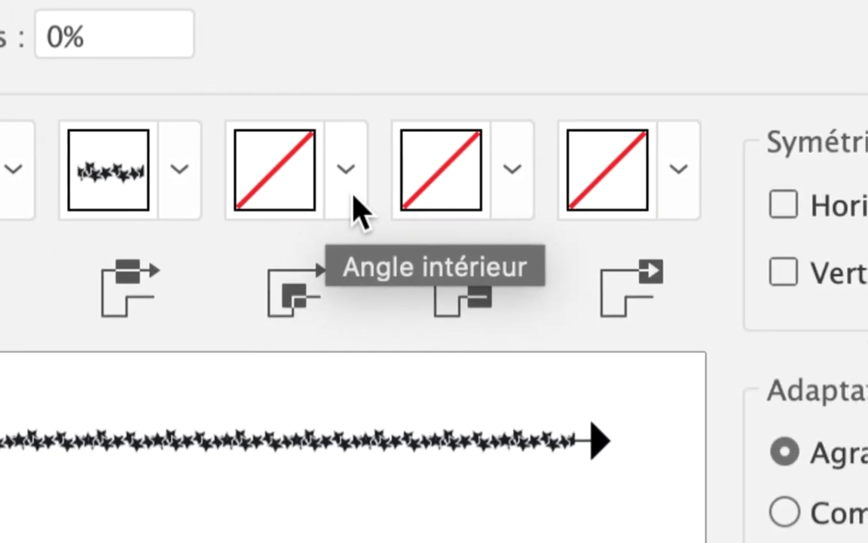
Set the new pattern brush's inner corner tile to Découpage automatique and save the brush.
{"action": "left_click", "coordinate": [353, 196]}
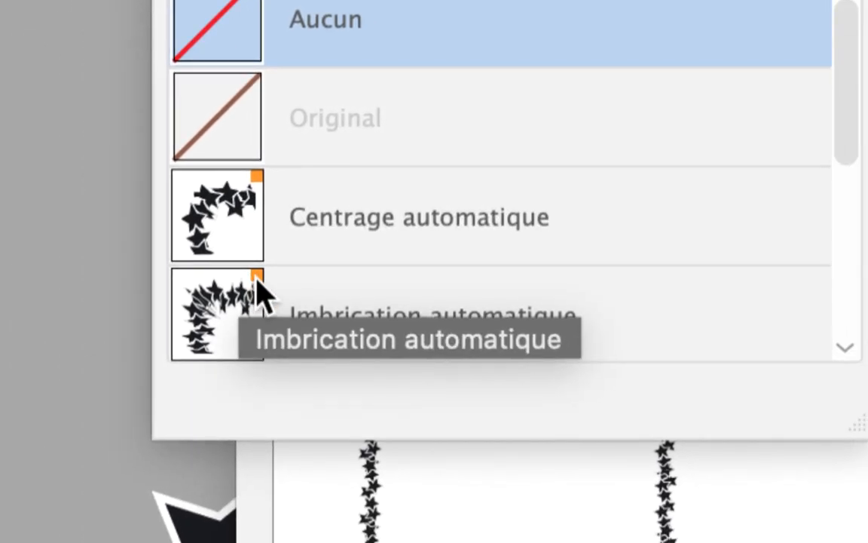
{"action": "scroll", "coordinate": [264, 301], "scroll_direction": "down", "scroll_amount": 5}
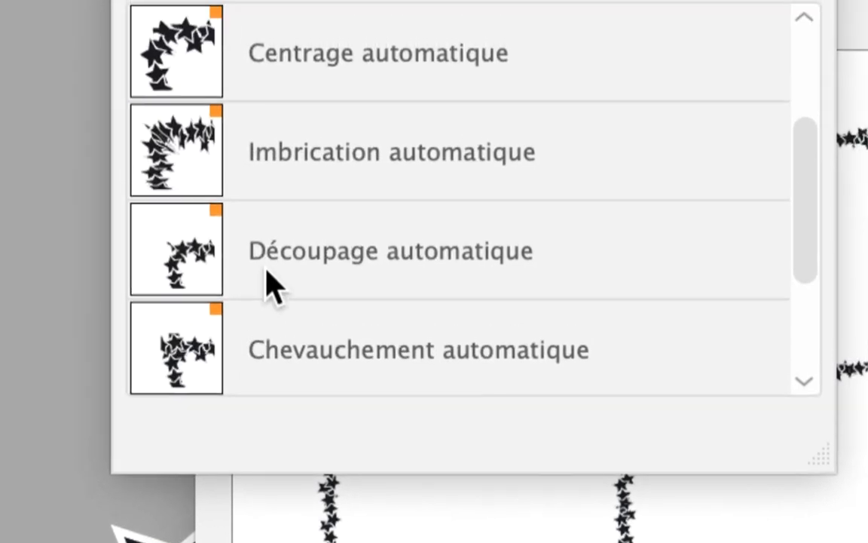
{"action": "left_click", "coordinate": [269, 285]}
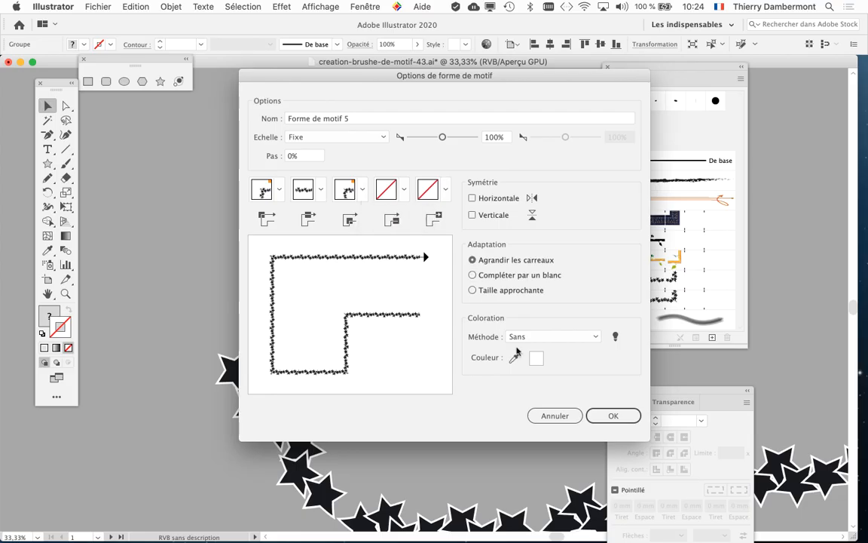
{"action": "left_click", "coordinate": [613, 416]}
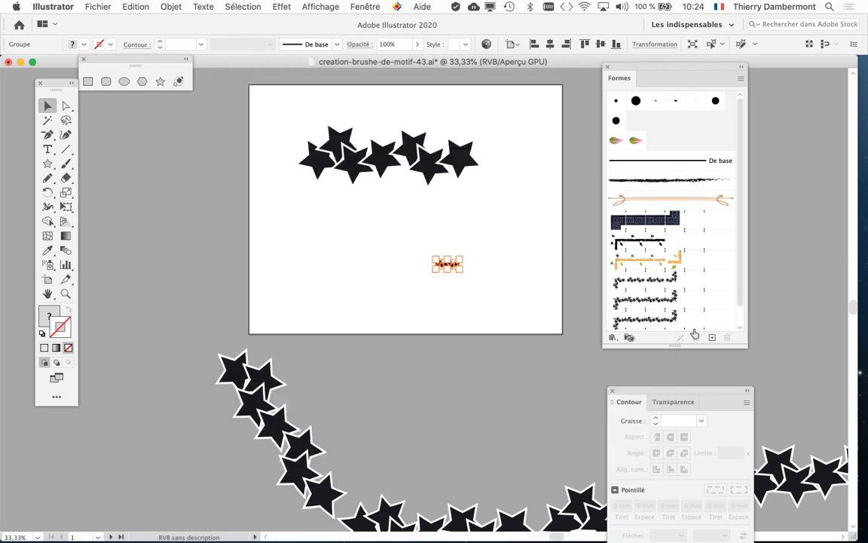
Draw a gently curved freehand path between the original stars and the reduced group with the Pencil tool, and apply Forme de motif 5.
{"action": "left_click_drag", "start_coordinate": [742, 344], "coordinate": [744, 395]}
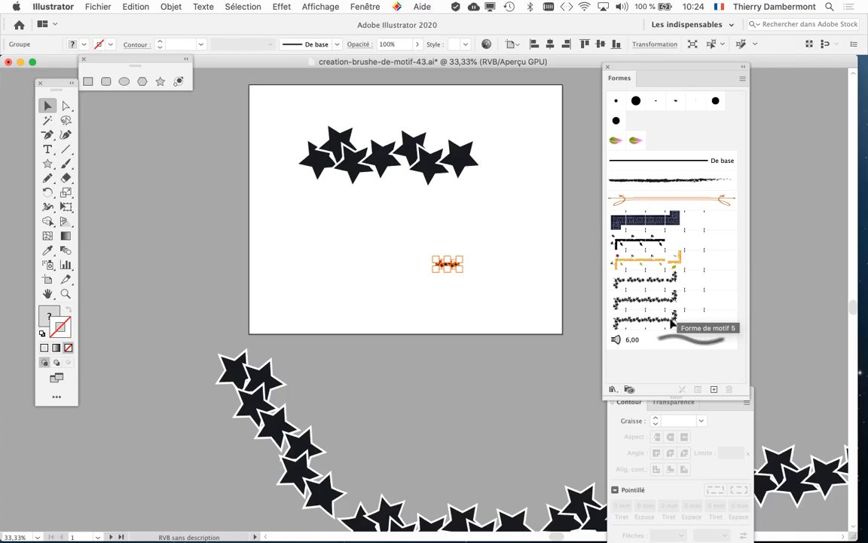
{"action": "left_click", "coordinate": [48, 179]}
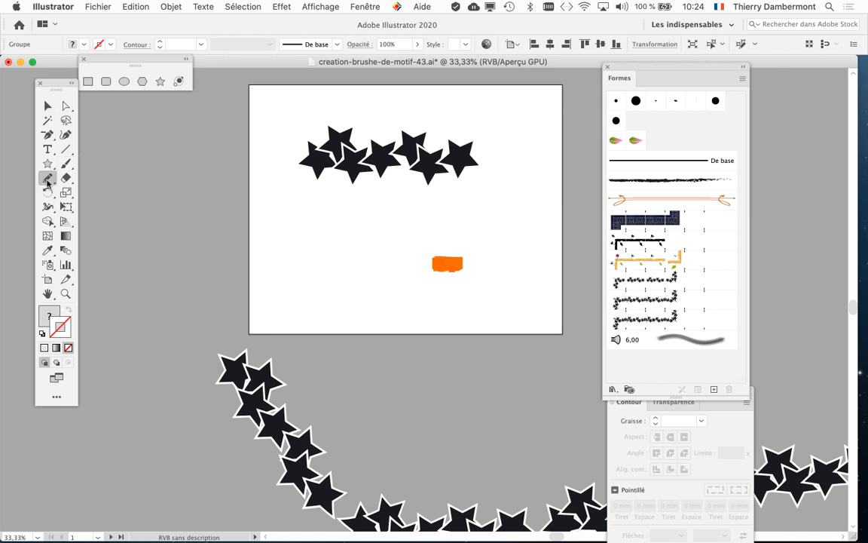
{"action": "left_click_drag", "start_coordinate": [276, 227], "coordinate": [487, 221]}
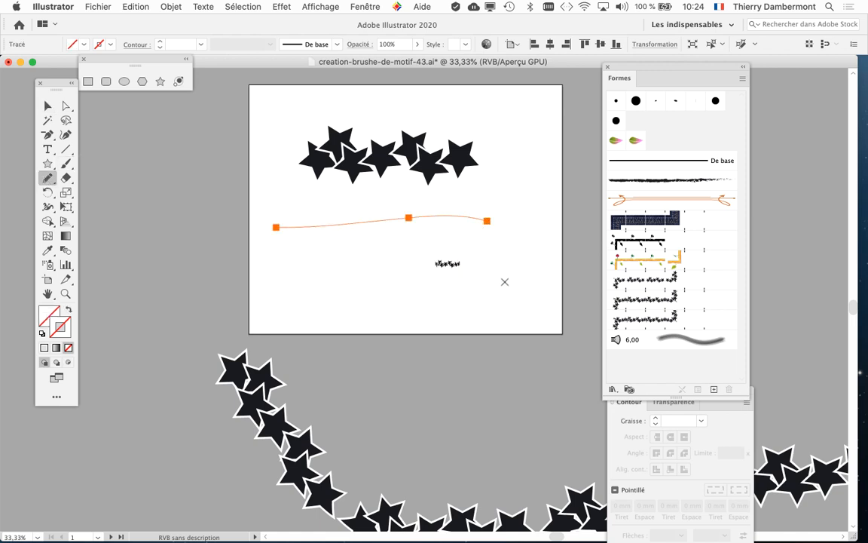
{"action": "left_click", "coordinate": [645, 322]}
Examine the small stars along the newly brushed path up close.
{"action": "key", "text": "super+1"}
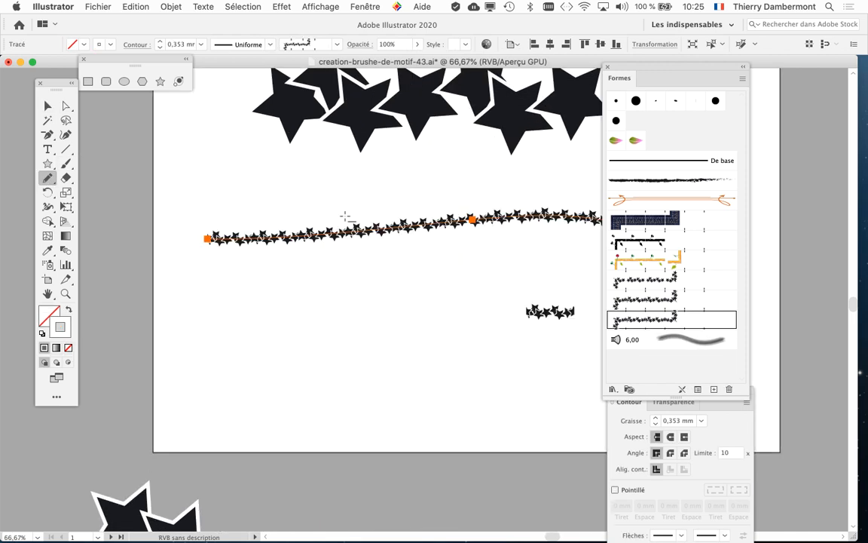
{"action": "left_click", "coordinate": [345, 233], "text": "super"}
{"action": "left_click", "coordinate": [345, 233], "text": "super"}
{"action": "left_click", "coordinate": [345, 233], "text": "super"}
{"action": "left_click_drag", "start_coordinate": [244, 291], "coordinate": [496, 296]}
{"action": "left_click_drag", "start_coordinate": [302, 321], "coordinate": [369, 330]}
{"action": "left_click_drag", "start_coordinate": [490, 329], "coordinate": [291, 348]}
{"action": "mouse_move", "coordinate": [495, 337]}
{"action": "left_mouse_down"}
{"action": "mouse_move", "coordinate": [346, 354]}
{"action": "mouse_move", "coordinate": [252, 328]}
{"action": "left_mouse_up"}
{"action": "left_click_drag", "start_coordinate": [450, 313], "coordinate": [251, 328]}
{"action": "left_click_drag", "start_coordinate": [356, 332], "coordinate": [341, 210]}
Draw a short S-shaped freehand path between the brushed path and the reduced star group, and apply Forme de motif 5 to it.
{"action": "key", "text": "super+minus"}
{"action": "key", "text": "super+minus"}
{"action": "mouse_move", "coordinate": [257, 255]}
{"action": "left_mouse_down"}
{"action": "mouse_move", "coordinate": [294, 252]}
{"action": "mouse_move", "coordinate": [334, 324]}
{"action": "mouse_move", "coordinate": [385, 343]}
{"action": "left_mouse_up"}
{"action": "left_click", "coordinate": [633, 320]}
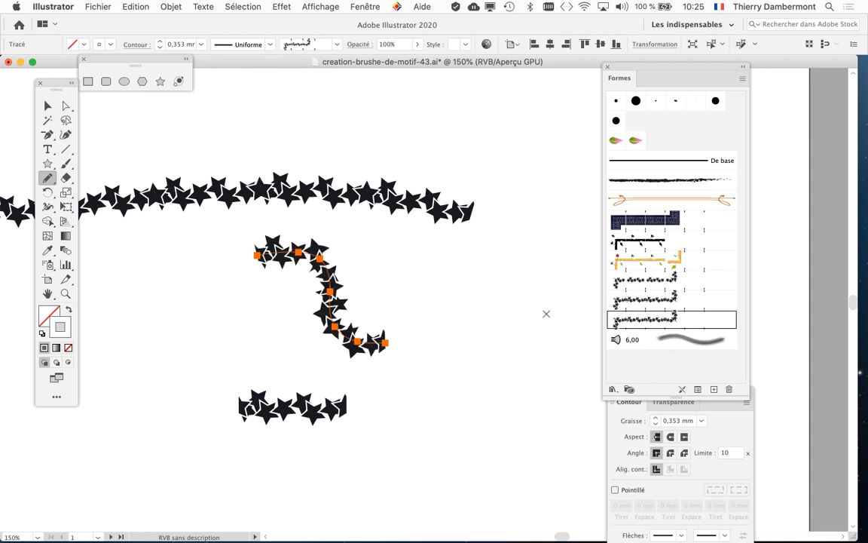
Draw a wavy freehand path beside the S-shaped star path, ending in an upward sweep, and apply Forme de motif 5 to it.
{"action": "scroll", "coordinate": [304, 264], "scroll_direction": "up", "scroll_amount": 1}
{"action": "key", "text": "super+plus"}
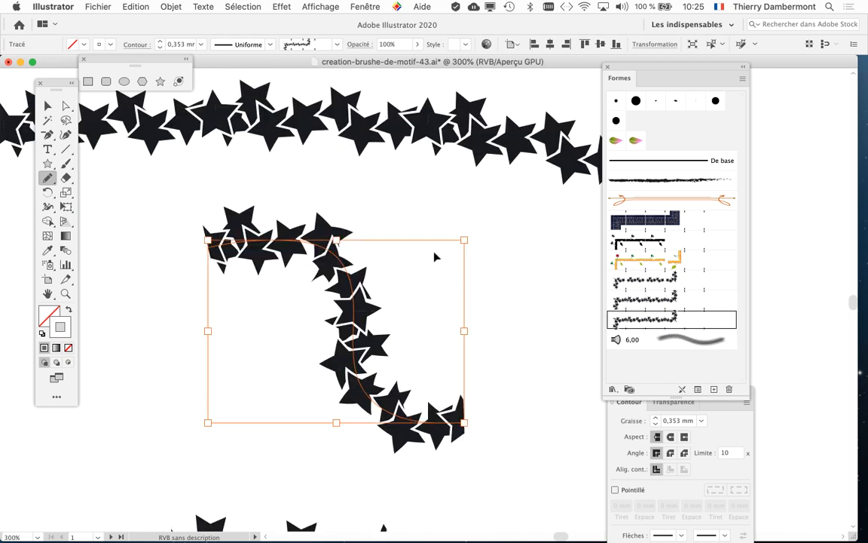
{"action": "left_click", "coordinate": [431, 228], "text": "super"}
{"action": "left_click_drag", "start_coordinate": [451, 278], "coordinate": [219, 281]}
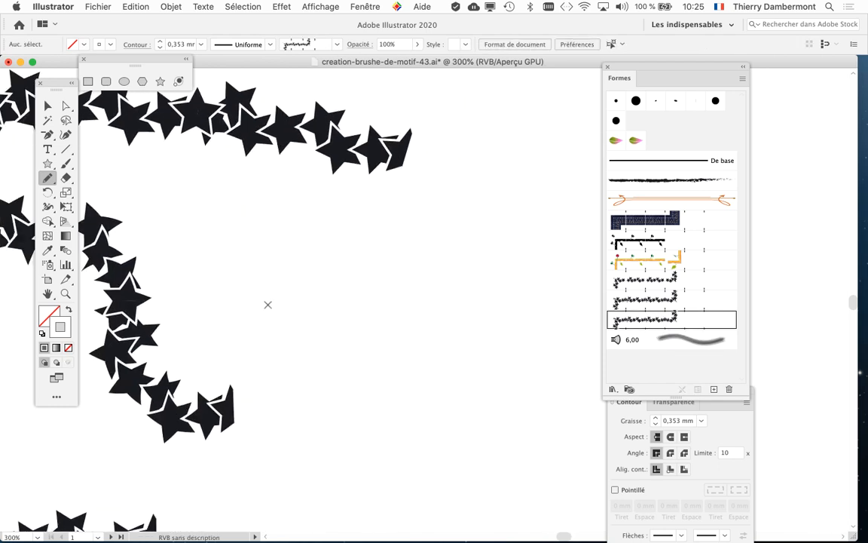
{"action": "mouse_move", "coordinate": [273, 309]}
{"action": "left_mouse_down"}
{"action": "mouse_move", "coordinate": [386, 259]}
{"action": "mouse_move", "coordinate": [520, 268]}
{"action": "mouse_move", "coordinate": [567, 167]}
{"action": "left_mouse_up"}
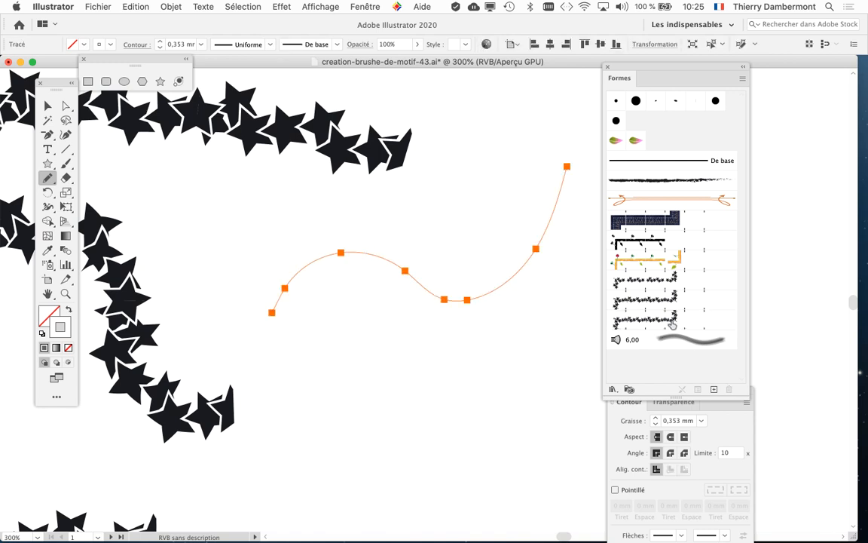
{"action": "left_click", "coordinate": [672, 321]}
Draw a large looping, self-crossing freehand path beside the wavy star path, and apply Forme de motif 5 to it.
{"action": "mouse_move", "coordinate": [482, 360]}
{"action": "left_mouse_down"}
{"action": "mouse_move", "coordinate": [366, 366]}
{"action": "mouse_move", "coordinate": [245, 310]}
{"action": "left_mouse_up"}
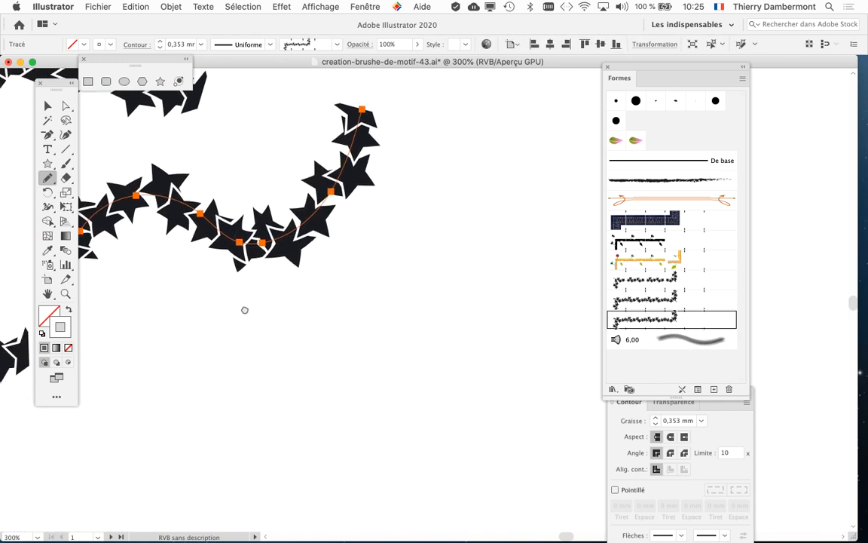
{"action": "mouse_move", "coordinate": [188, 351]}
{"action": "left_mouse_down"}
{"action": "mouse_move", "coordinate": [510, 349]}
{"action": "mouse_move", "coordinate": [538, 174]}
{"action": "mouse_move", "coordinate": [450, 205]}
{"action": "mouse_move", "coordinate": [456, 362]}
{"action": "mouse_move", "coordinate": [403, 461]}
{"action": "mouse_move", "coordinate": [248, 488]}
{"action": "mouse_move", "coordinate": [212, 434]}
{"action": "mouse_move", "coordinate": [367, 327]}
{"action": "mouse_move", "coordinate": [442, 135]}
{"action": "left_mouse_up"}
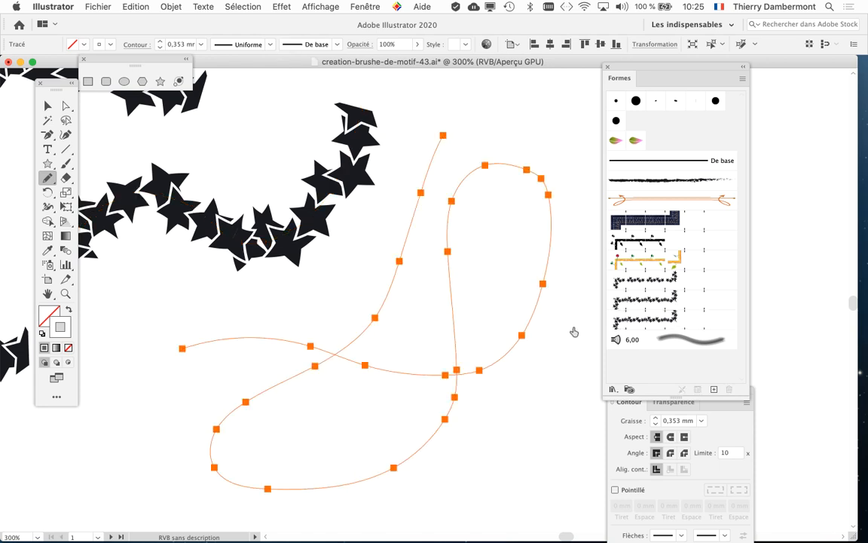
{"action": "left_click", "coordinate": [639, 320]}
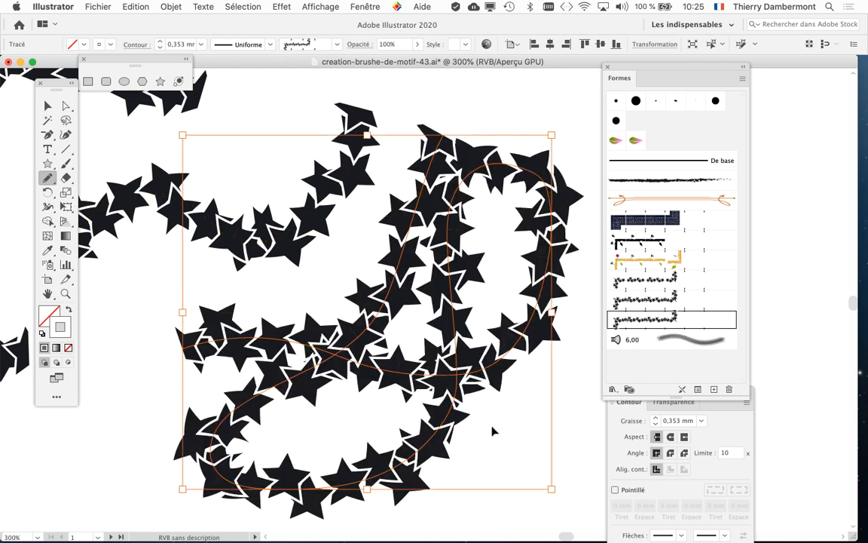
Draw a gentle upward-curving freehand path beside the large original stars, and apply Forme de motif 5 to it.
{"action": "key", "text": "super+1"}
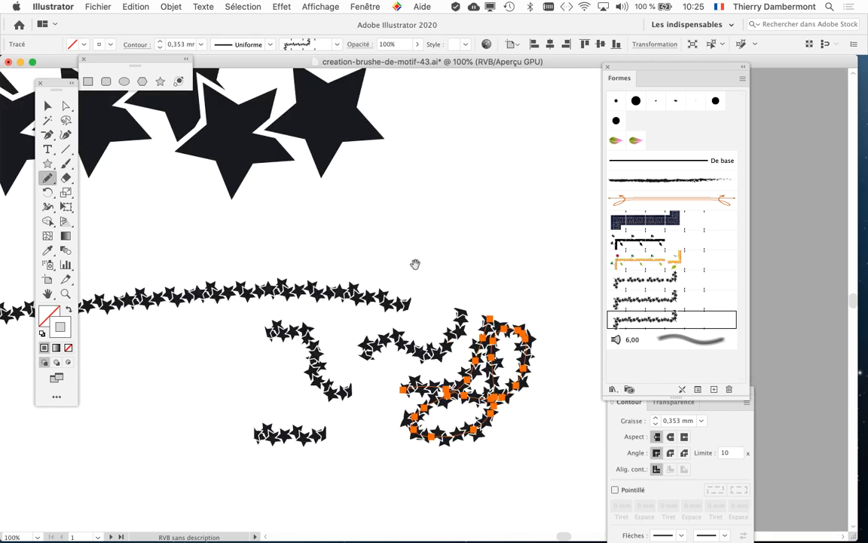
{"action": "left_click_drag", "start_coordinate": [414, 264], "coordinate": [304, 311]}
{"action": "left_click_drag", "start_coordinate": [245, 278], "coordinate": [444, 135]}
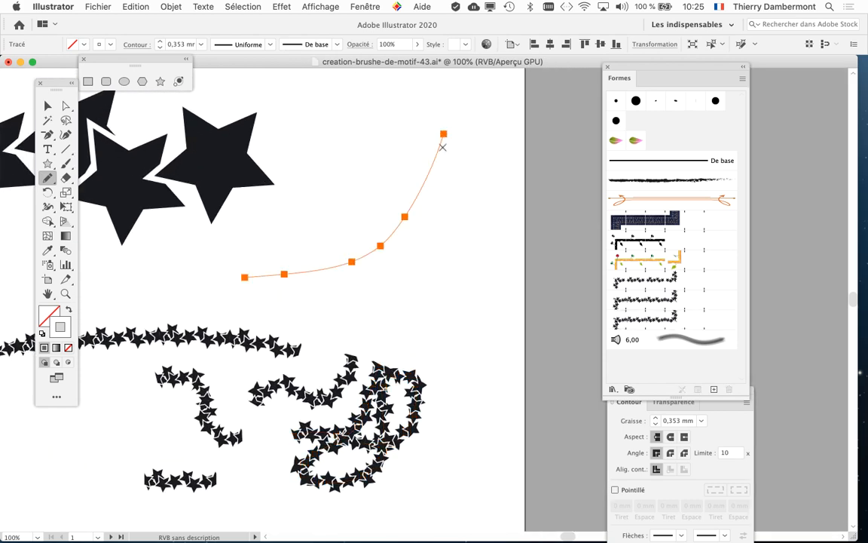
{"action": "left_click", "coordinate": [637, 318]}
Deselect the new upward-curving path and examine how the stars follow it up close and alongside the other brushed paths.
{"action": "key", "text": "super+equal"}
{"action": "key", "text": "super+equal"}
{"action": "key", "text": "super+equal"}
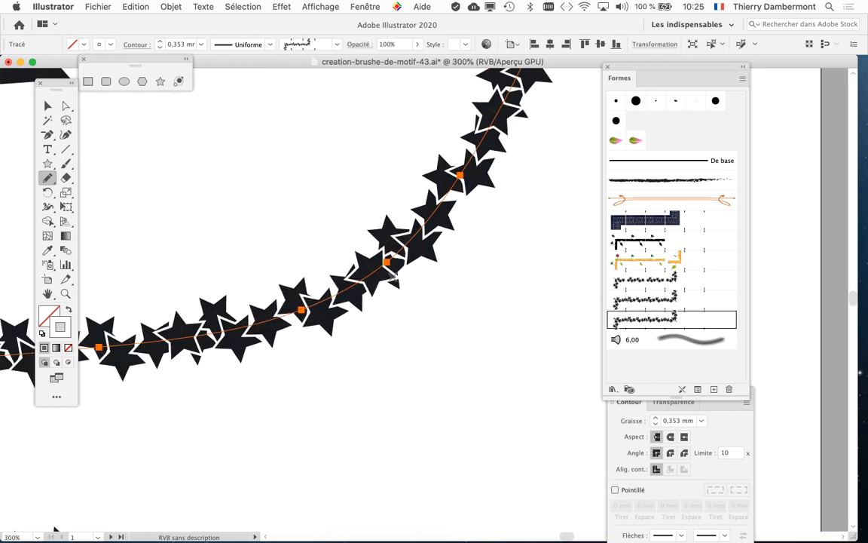
{"action": "key", "text": "super+shift+a"}
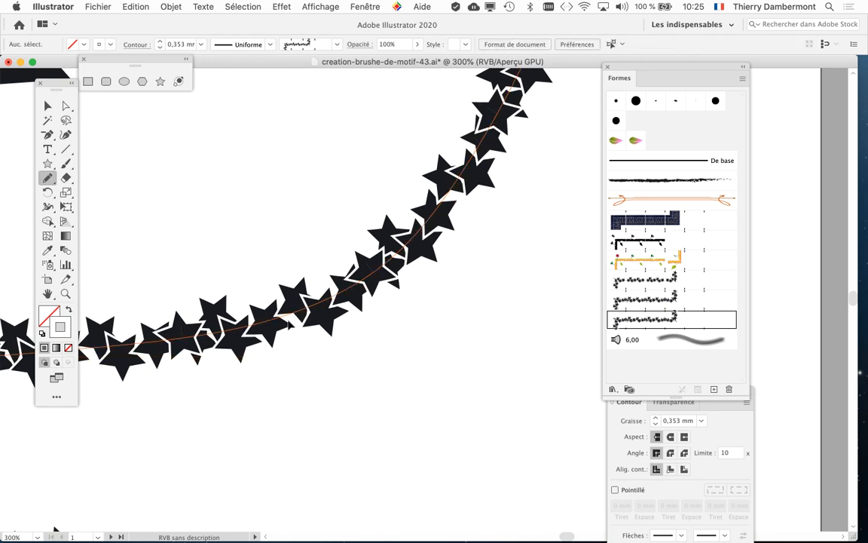
{"action": "key", "text": "super+minus"}
{"action": "key", "text": "super+minus"}
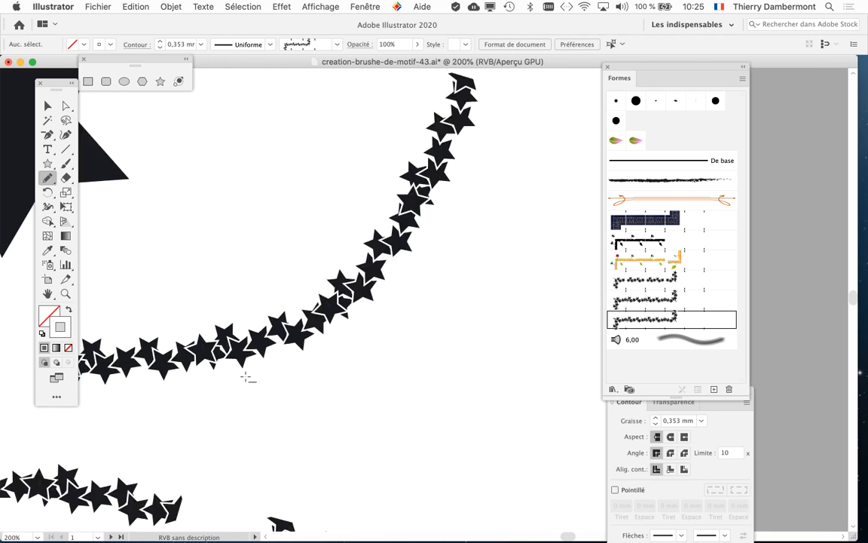
{"action": "left_click_drag", "start_coordinate": [232, 397], "coordinate": [393, 357]}
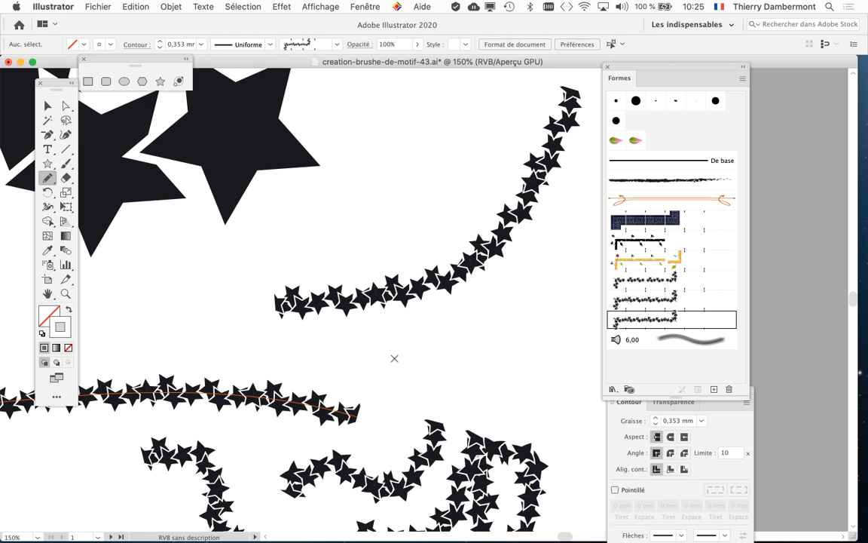
{"action": "scroll", "coordinate": [393, 359], "scroll_direction": "down", "scroll_amount": 3}
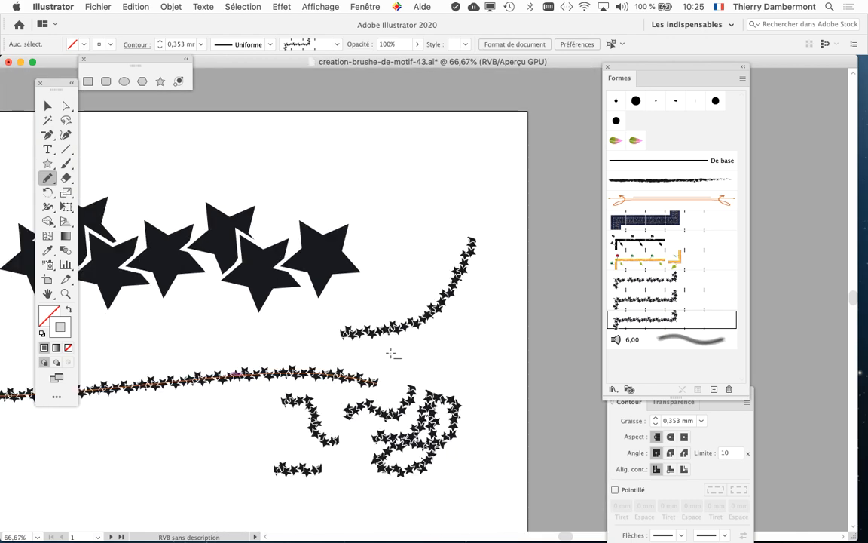
{"action": "scroll", "coordinate": [392, 354], "scroll_direction": "up", "scroll_amount": 6}
{"action": "scroll", "coordinate": [387, 336], "scroll_direction": "down", "scroll_amount": 5}
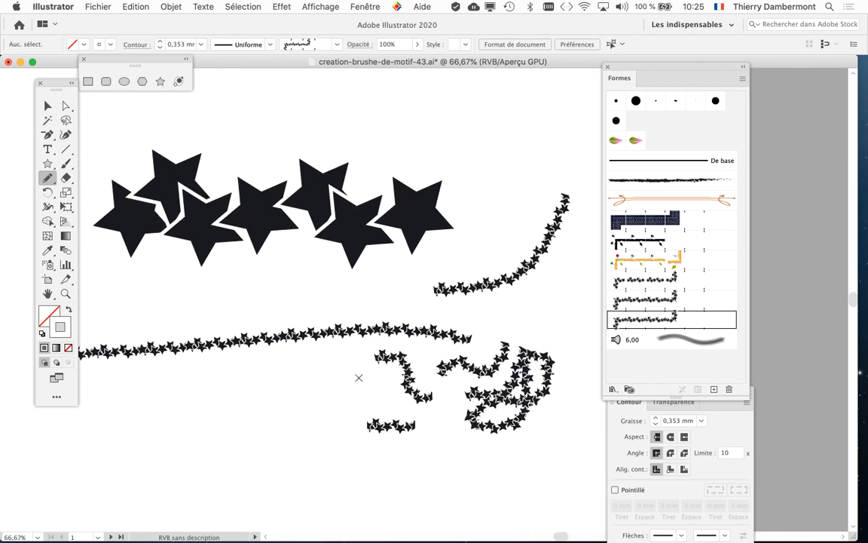
Move the Formes and Contour panels clear of the artboard and bring the whole artboard into view.
{"action": "left_click_drag", "start_coordinate": [625, 69], "coordinate": [725, 69]}
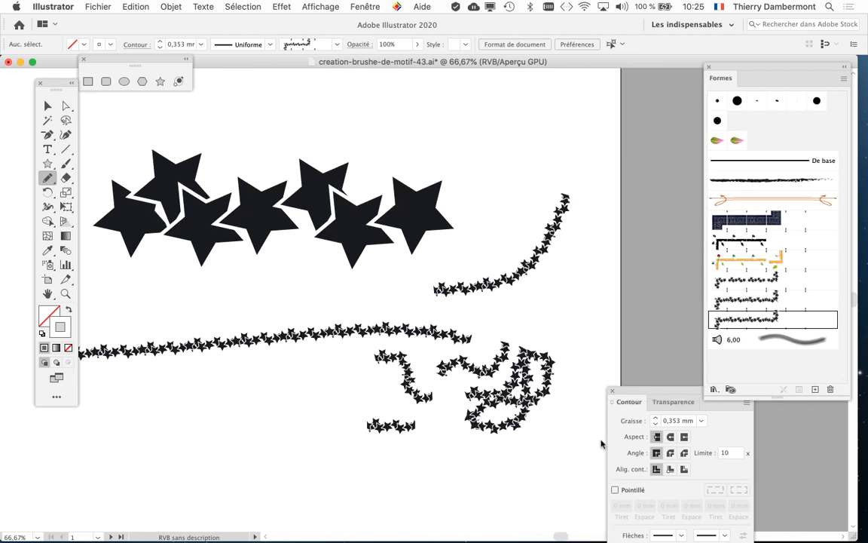
{"action": "left_click_drag", "start_coordinate": [635, 398], "coordinate": [733, 438]}
{"action": "scroll", "coordinate": [441, 326], "scroll_direction": "down", "scroll_amount": 1}
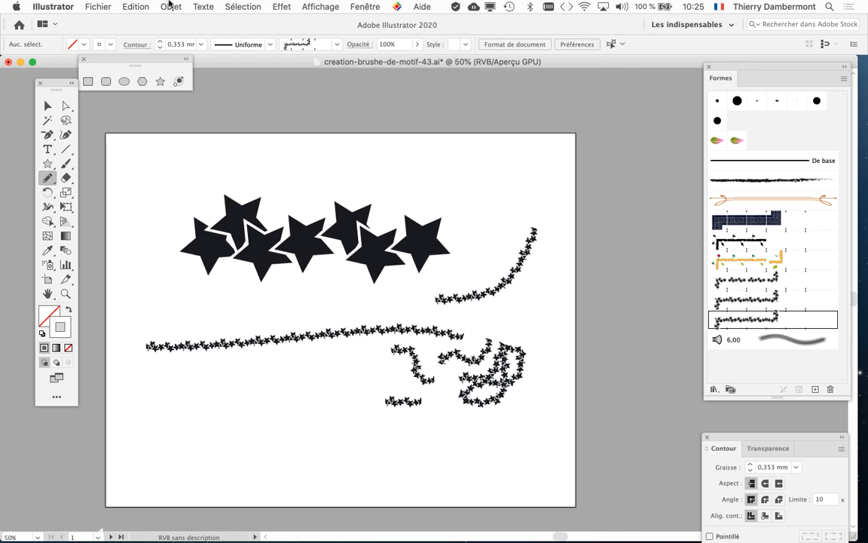
Save the document under the new name creation-brushe-de-motif-44.ai in Illustrator 2020 format, with PDF compatibility and compression.
{"action": "left_click", "coordinate": [107, 6]}
{"action": "left_click", "coordinate": [128, 106]}
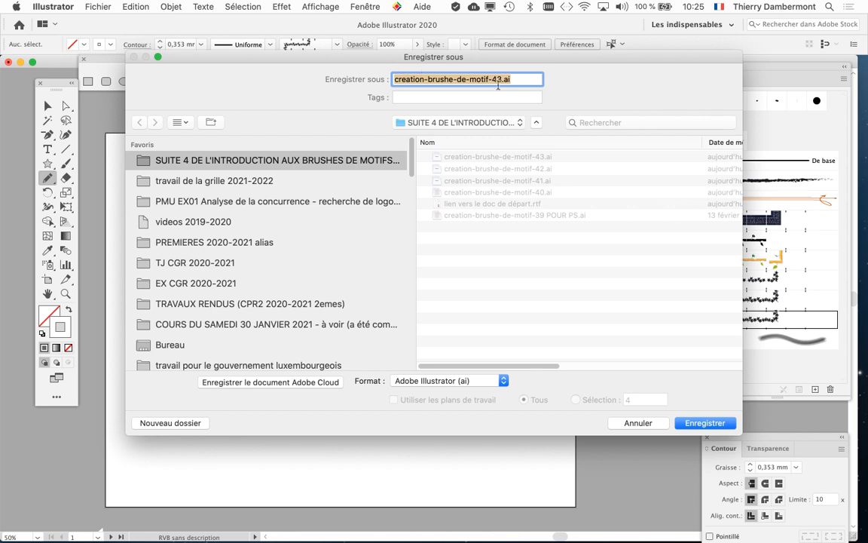
{"action": "left_click", "coordinate": [498, 80]}
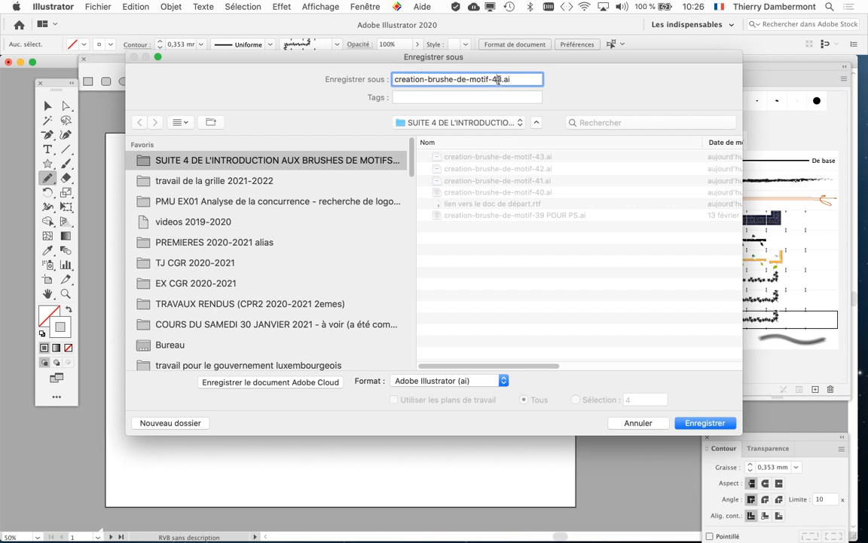
{"action": "type", "text": "4"}
{"action": "key", "text": "Return"}
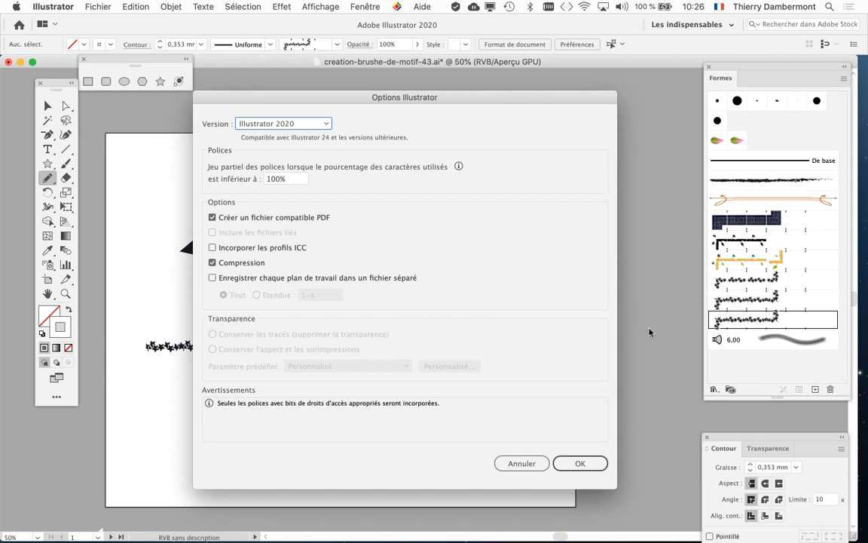
{"action": "left_click", "coordinate": [579, 462]}
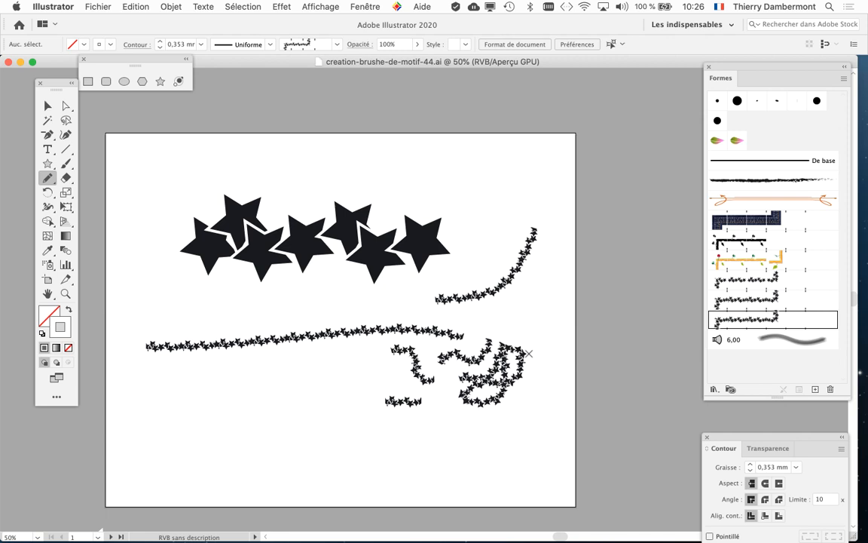
{"action": "left_click_drag", "start_coordinate": [528, 353], "coordinate": [531, 360]}
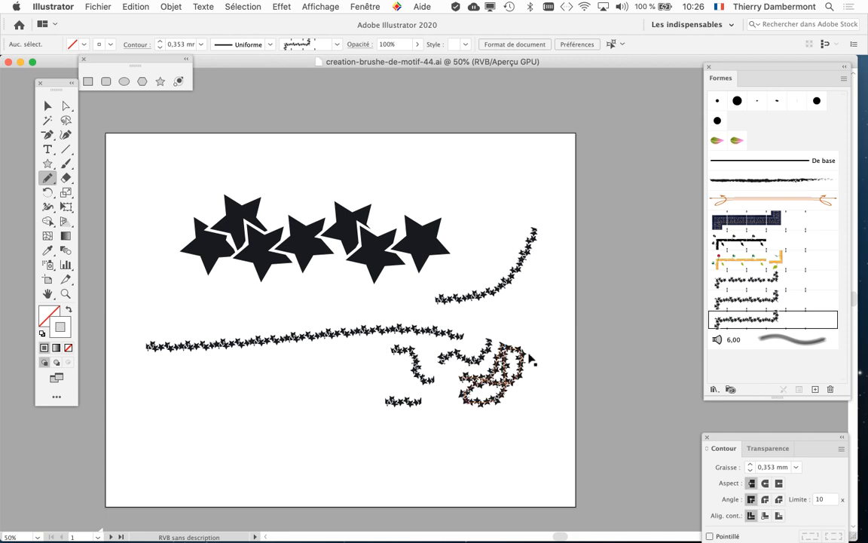